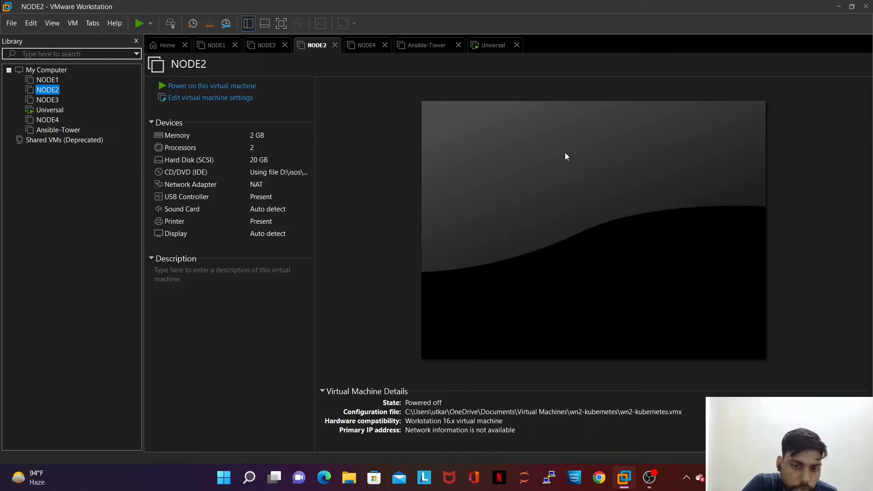
Step: Hide VMware Workstation, then bring it back on the running Universal machine from the taskbar preview
{"action": "key", "text": "super+d"}
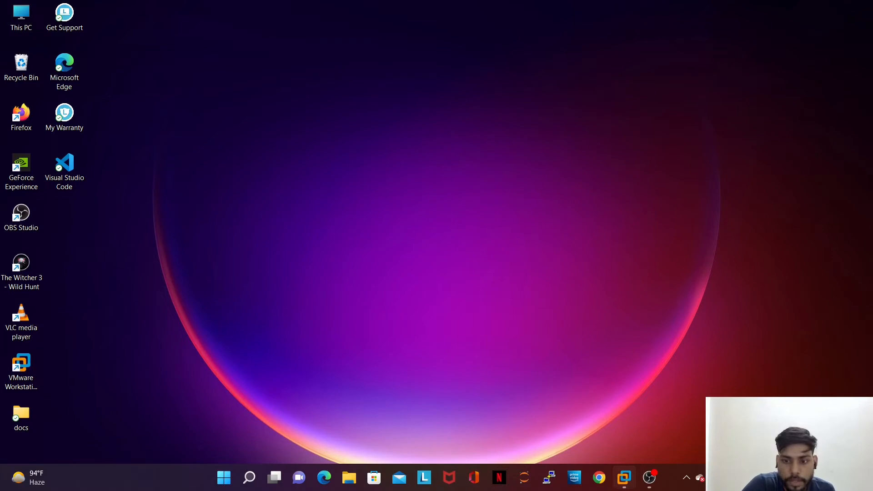
{"action": "mouse_move", "coordinate": [624, 477]}
{"action": "left_click", "coordinate": [784, 384]}
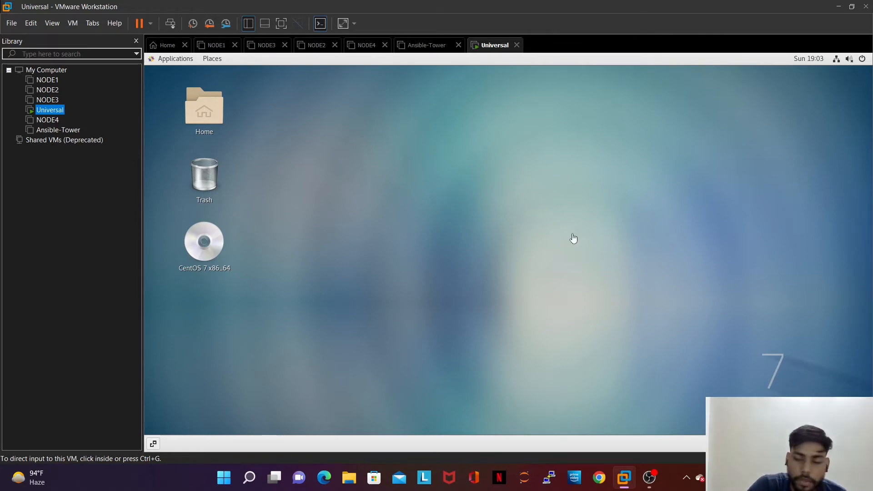
{"action": "left_click", "coordinate": [785, 352]}
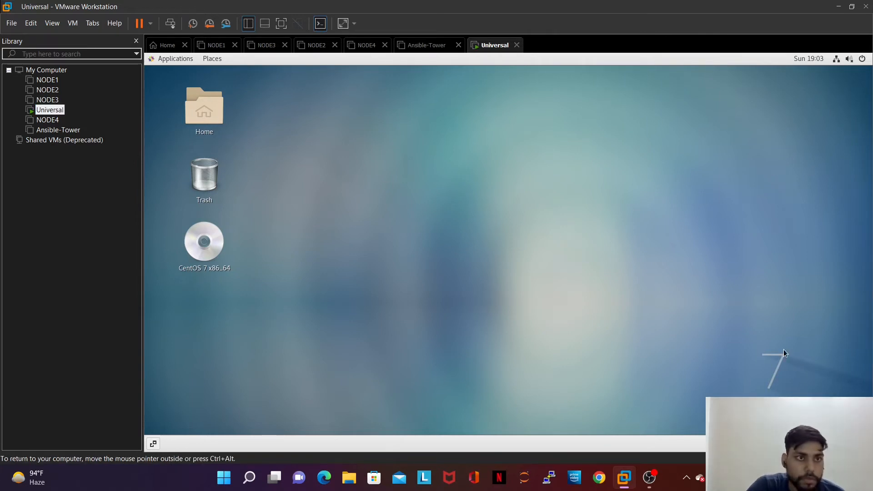
Step: Check the Ansible-Tower tab, then reselect Universal in the Library and open the File menu
{"action": "left_click", "coordinate": [428, 45]}
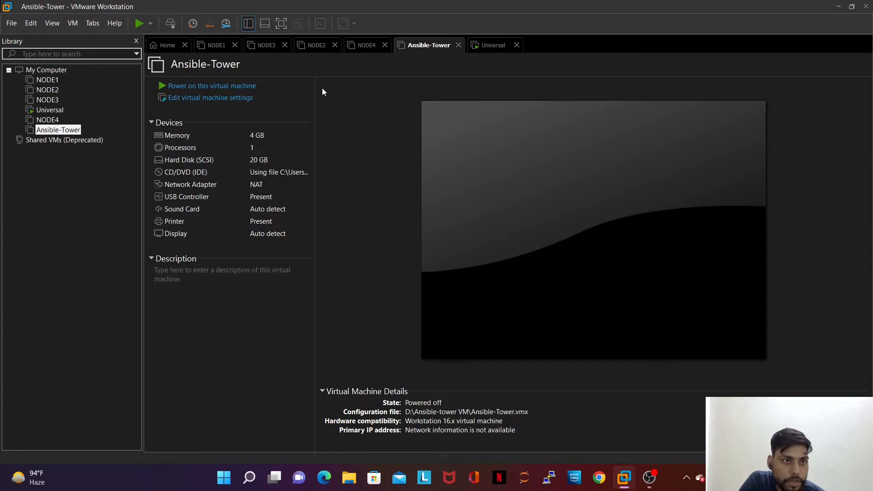
{"action": "left_click", "coordinate": [60, 112]}
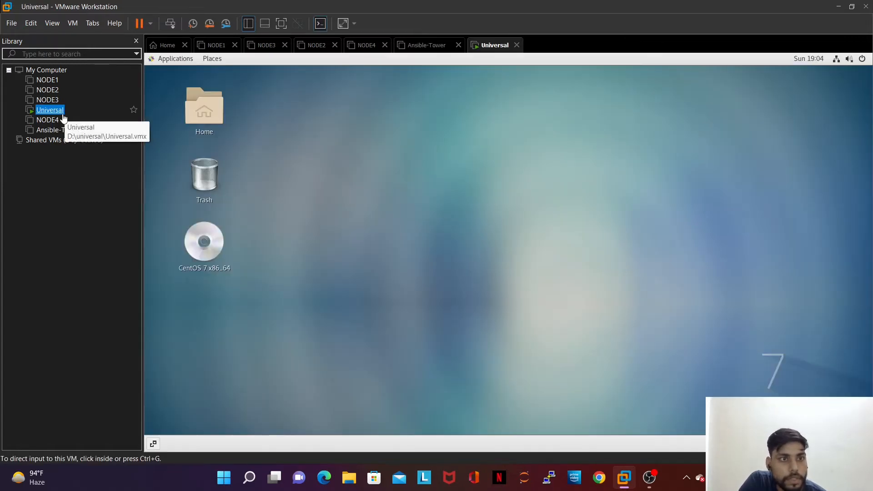
{"action": "left_click", "coordinate": [45, 227]}
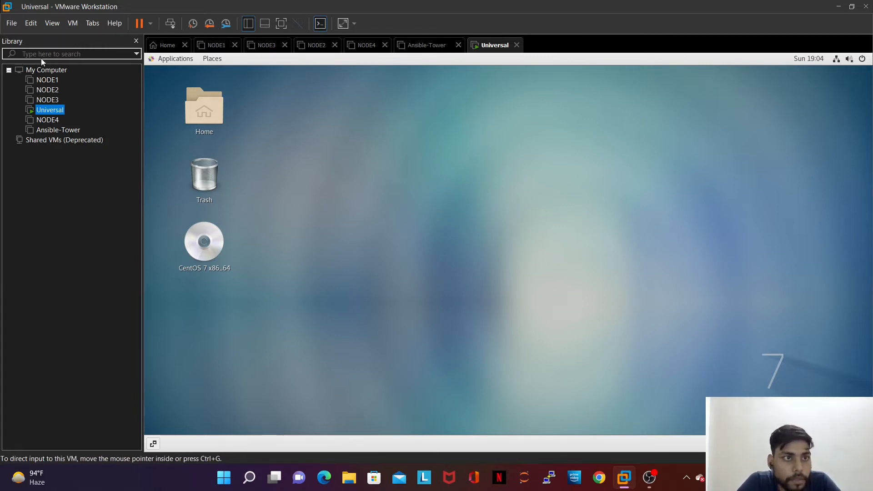
{"action": "left_click", "coordinate": [14, 25]}
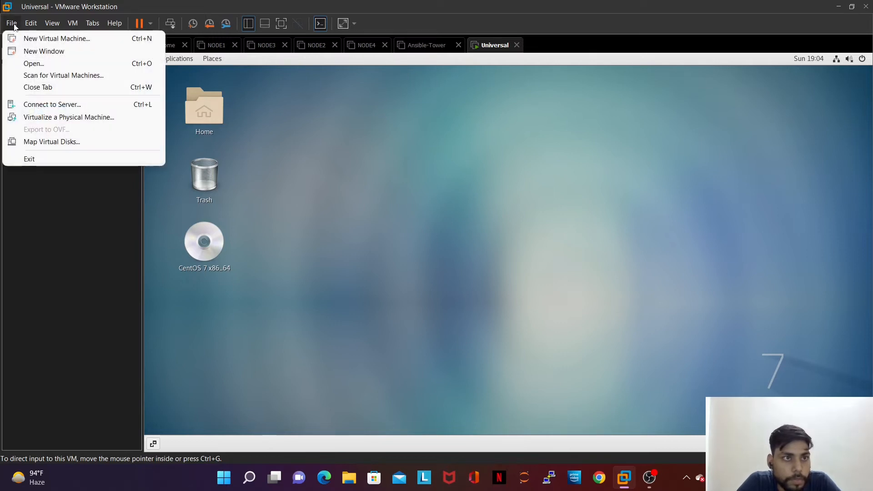
Step: Start a Typical new VM that installs its OS later, with Linux CentOS 7 64-bit as guest
{"action": "left_click", "coordinate": [34, 40]}
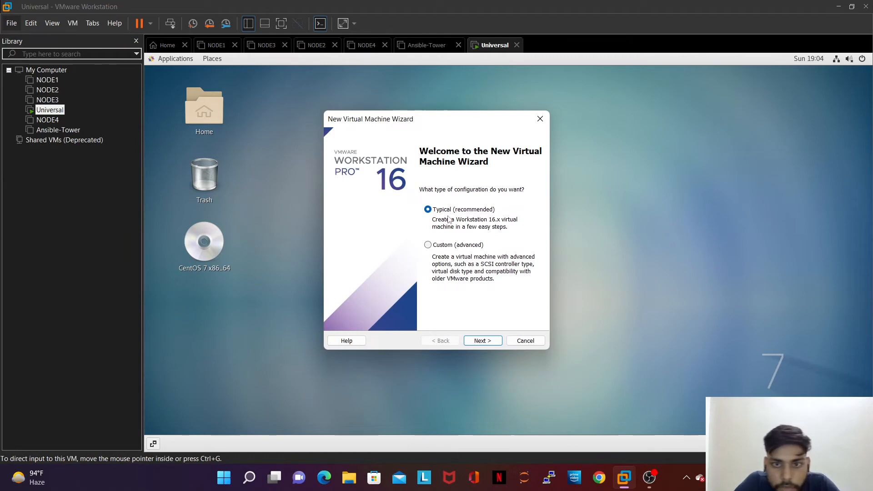
{"action": "left_click", "coordinate": [482, 341]}
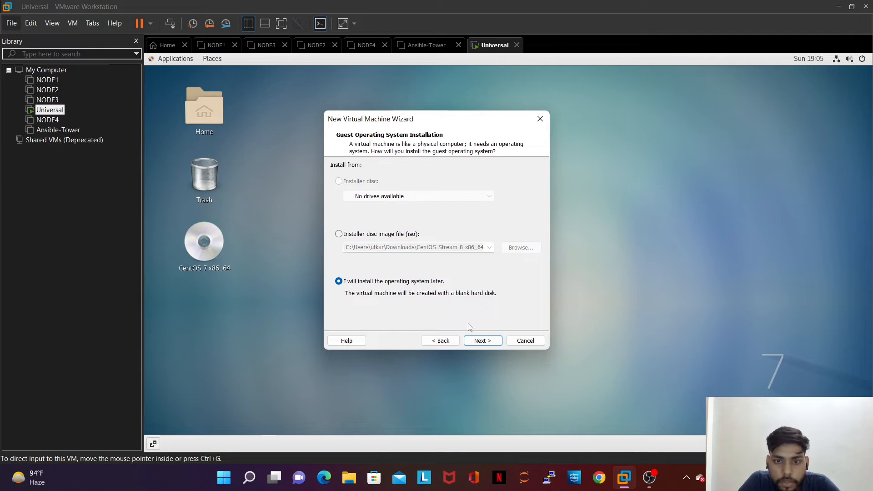
{"action": "left_click", "coordinate": [475, 341]}
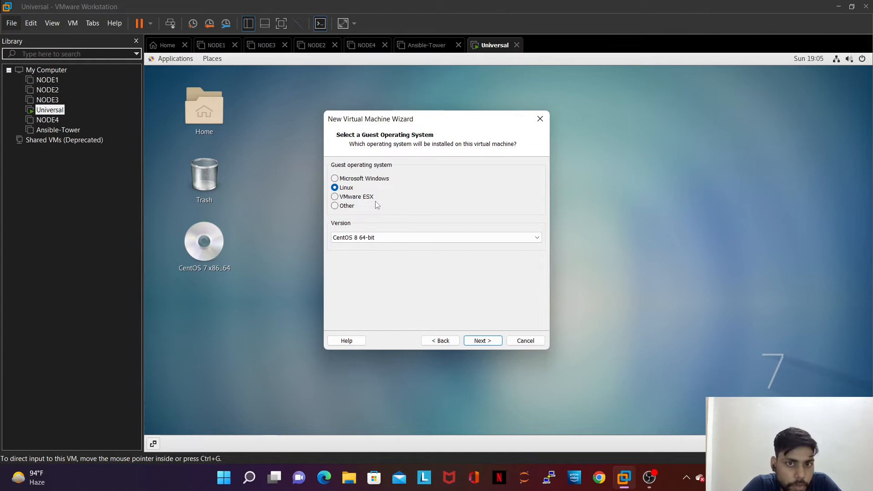
{"action": "left_click", "coordinate": [365, 236]}
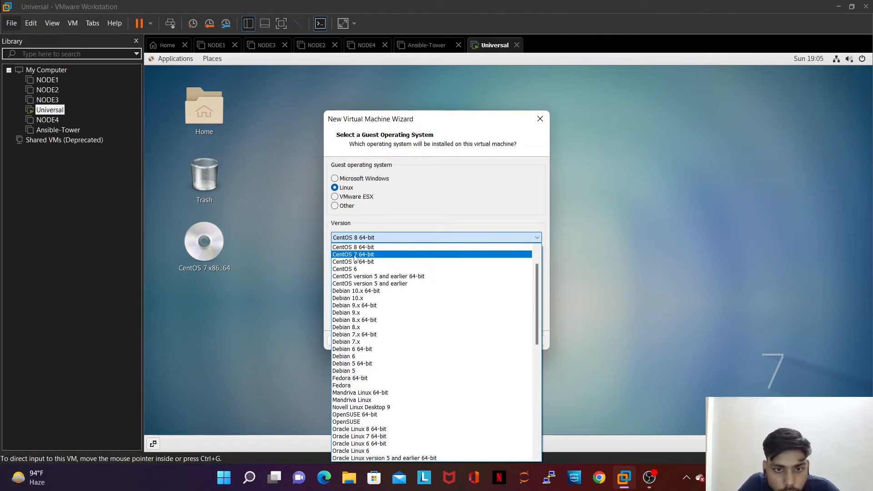
{"action": "left_click", "coordinate": [355, 255]}
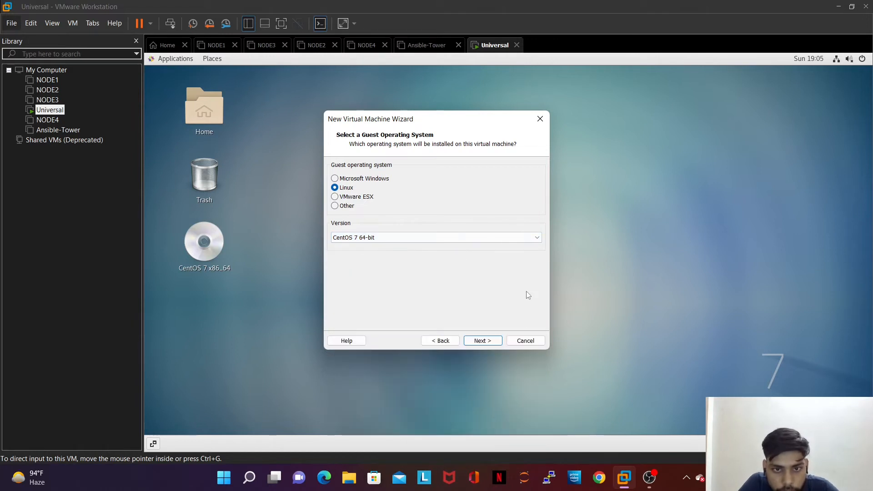
{"action": "left_click", "coordinate": [483, 342]}
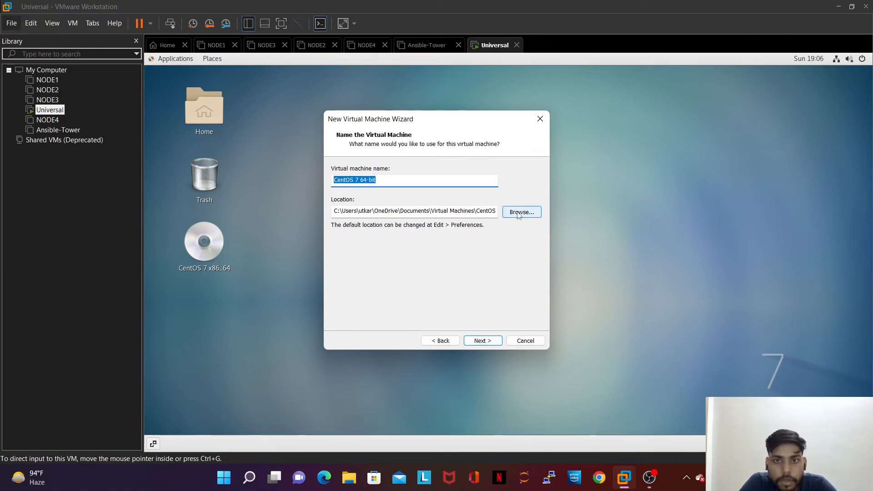
Step: Replace the suggested virtual machine name with test_VM
{"action": "left_click", "coordinate": [405, 180]}
{"action": "key", "text": "BackSpace"}
{"action": "key", "text": "BackSpace"}
{"action": "key", "text": "BackSpace"}
{"action": "key", "text": "BackSpace"}
{"action": "key", "text": "BackSpace"}
{"action": "key", "text": "BackSpace"}
{"action": "key", "text": "BackSpace"}
{"action": "key", "text": "BackSpace"}
{"action": "key", "text": "BackSpace"}
{"action": "key", "text": "BackSpace"}
{"action": "key", "text": "BackSpace"}
{"action": "key", "text": "BackSpace"}
{"action": "key", "text": "BackSpace"}
{"action": "key", "text": "BackSpace"}
{"action": "key", "text": "BackSpace"}
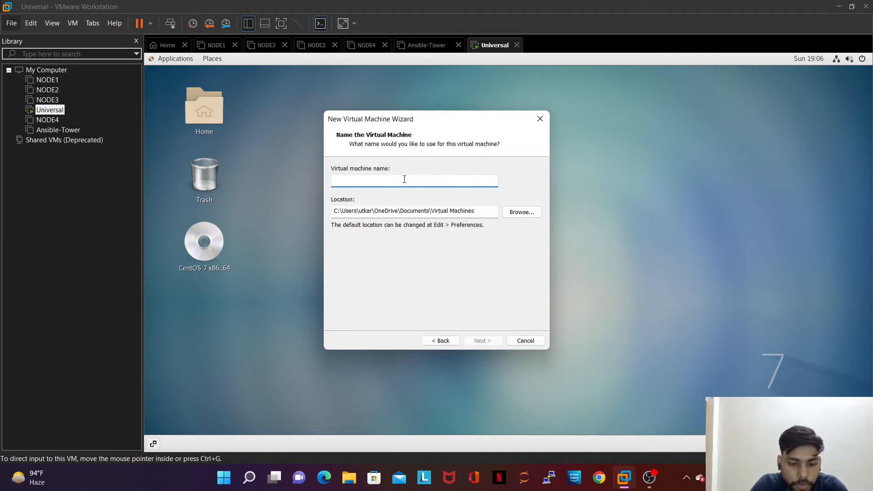
{"action": "type", "text": "test_VM"}
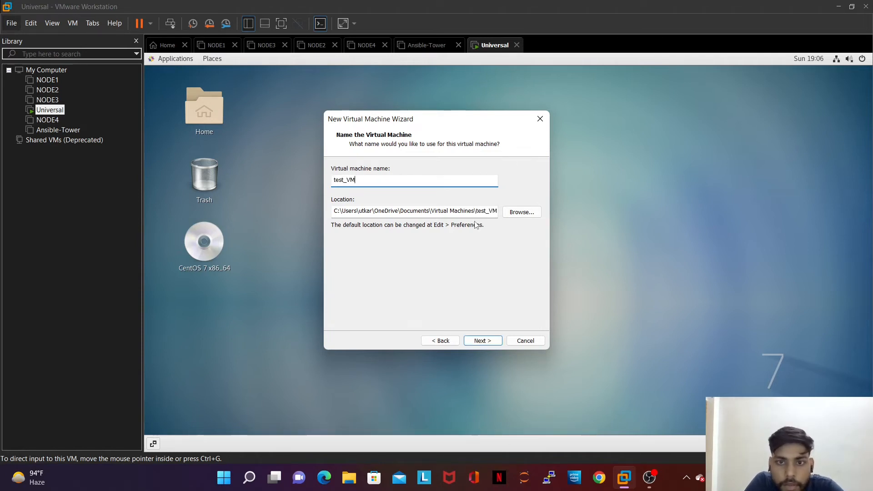
Step: Set the VM location to the D:\vmware workstation folder with the folder browser
{"action": "left_click", "coordinate": [529, 213]}
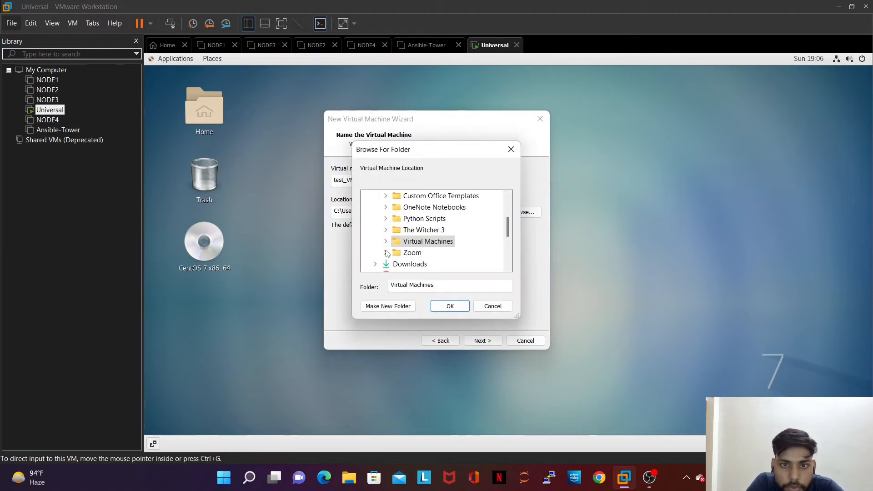
{"action": "scroll", "coordinate": [444, 208], "scroll_direction": "up", "scroll_amount": 1}
{"action": "scroll", "coordinate": [446, 207], "scroll_direction": "down", "scroll_amount": 2}
{"action": "scroll", "coordinate": [446, 207], "scroll_direction": "up", "scroll_amount": 2}
{"action": "left_click", "coordinate": [366, 200]}
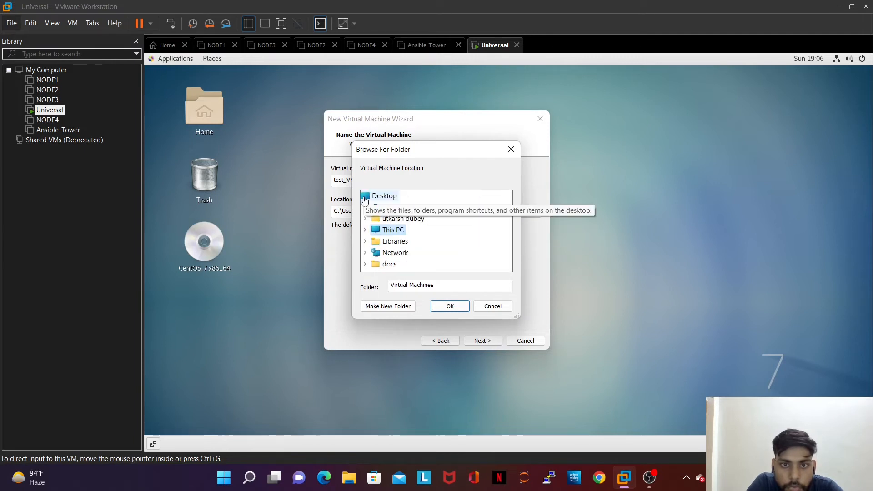
{"action": "left_click", "coordinate": [389, 230]}
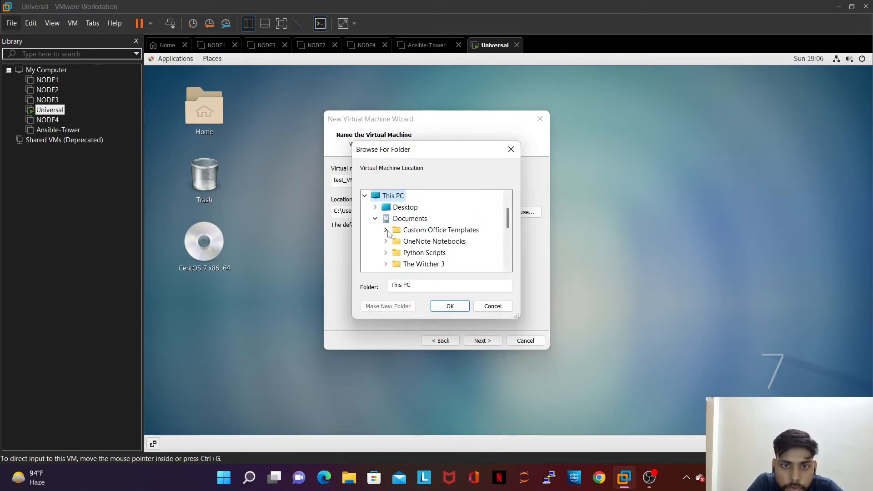
{"action": "scroll", "coordinate": [454, 224], "scroll_direction": "down", "scroll_amount": 1}
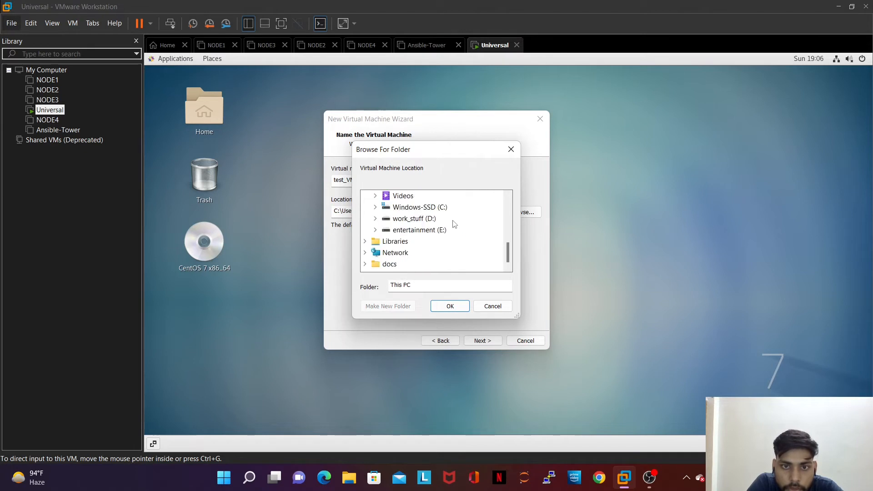
{"action": "left_click", "coordinate": [376, 218]}
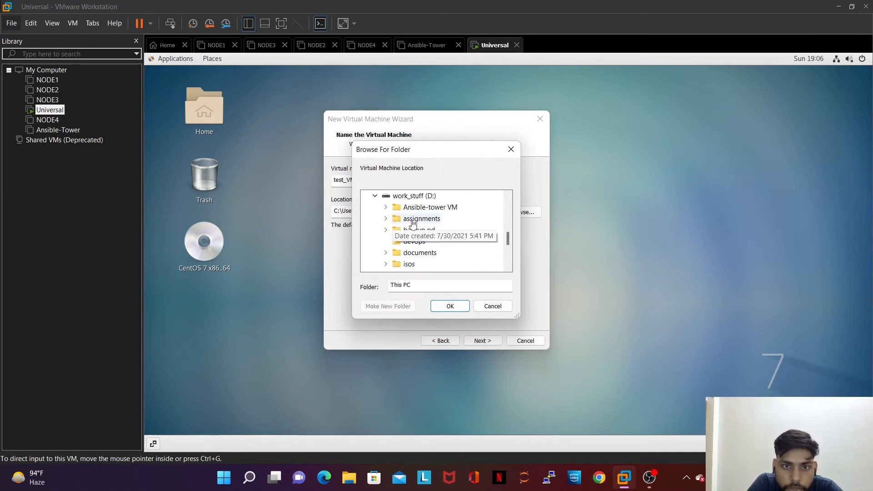
{"action": "scroll", "coordinate": [463, 257], "scroll_direction": "down", "scroll_amount": 2}
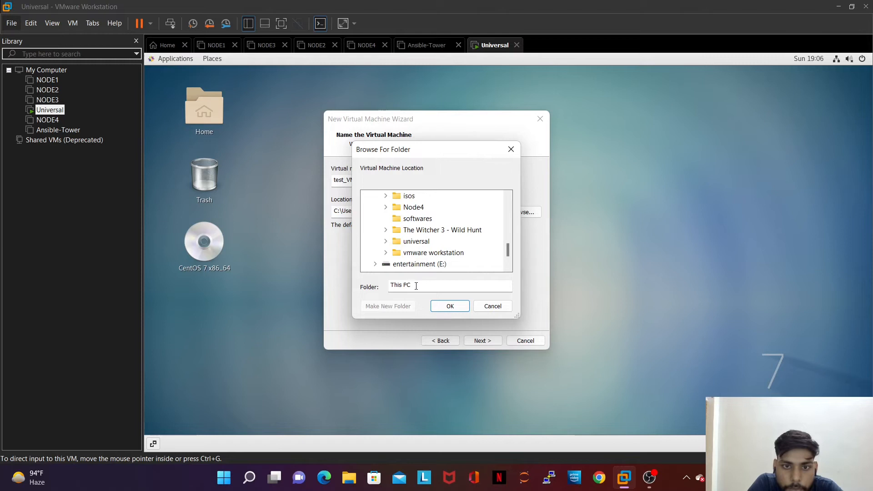
{"action": "left_click", "coordinate": [438, 253]}
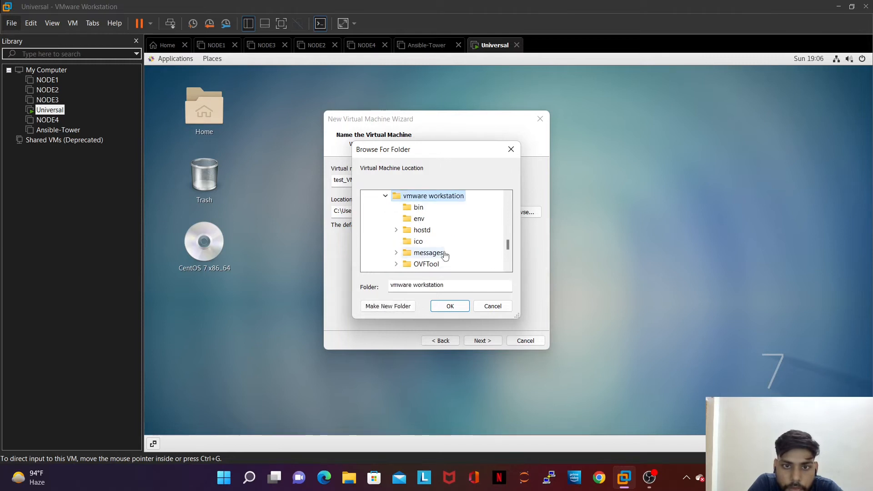
{"action": "scroll", "coordinate": [445, 255], "scroll_direction": "down", "scroll_amount": 3}
{"action": "scroll", "coordinate": [447, 254], "scroll_direction": "up", "scroll_amount": 3}
{"action": "left_click", "coordinate": [396, 231]}
{"action": "scroll", "coordinate": [435, 254], "scroll_direction": "up", "scroll_amount": 1}
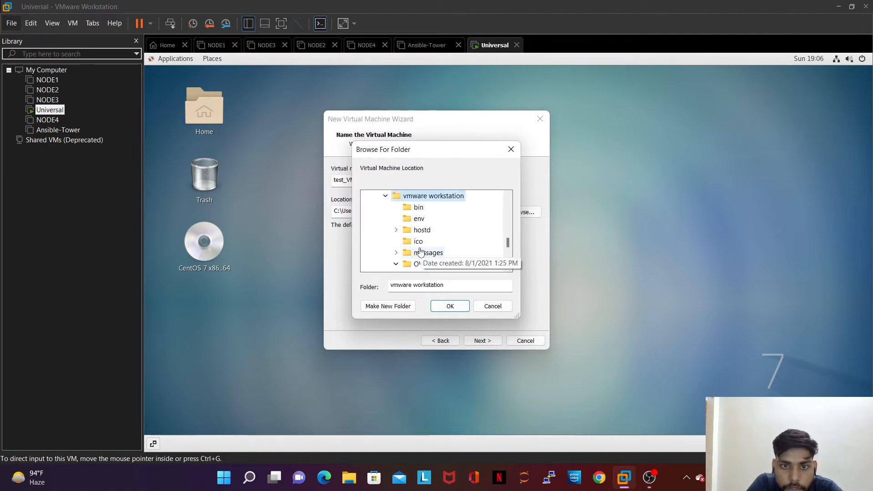
{"action": "scroll", "coordinate": [416, 253], "scroll_direction": "down", "scroll_amount": 2}
{"action": "left_click", "coordinate": [455, 287]}
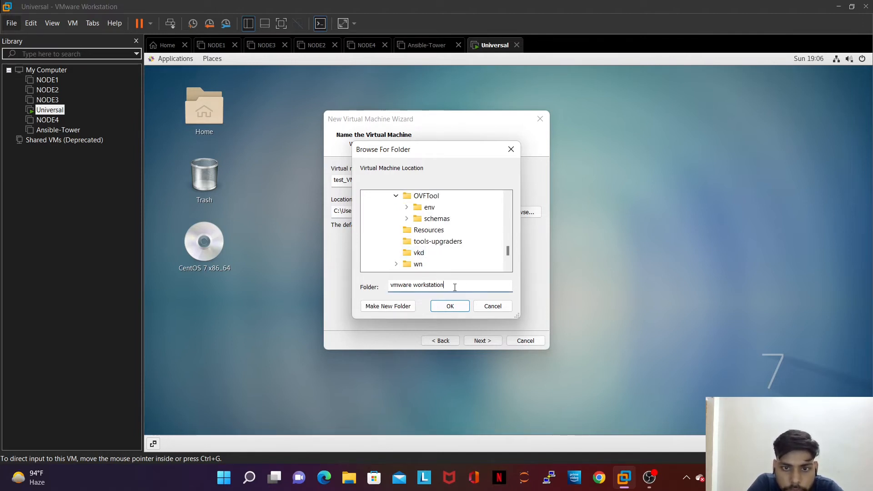
{"action": "type", "text": "/"}
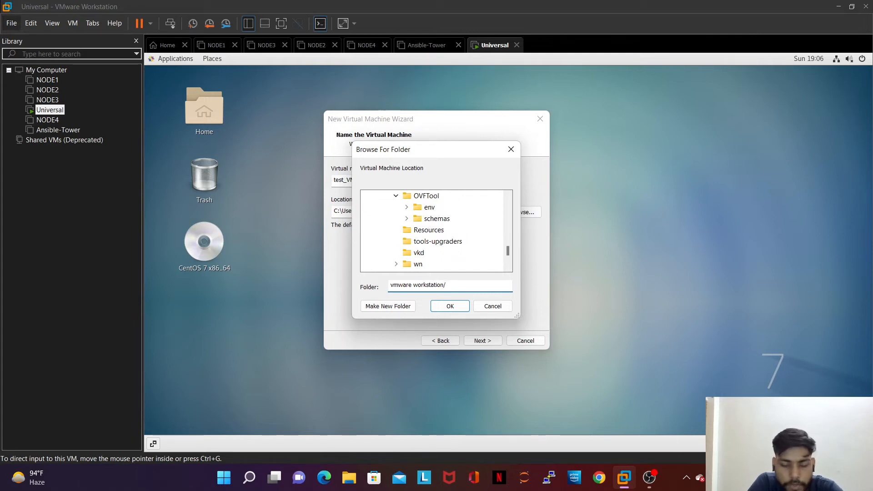
{"action": "type", "text": "test"}
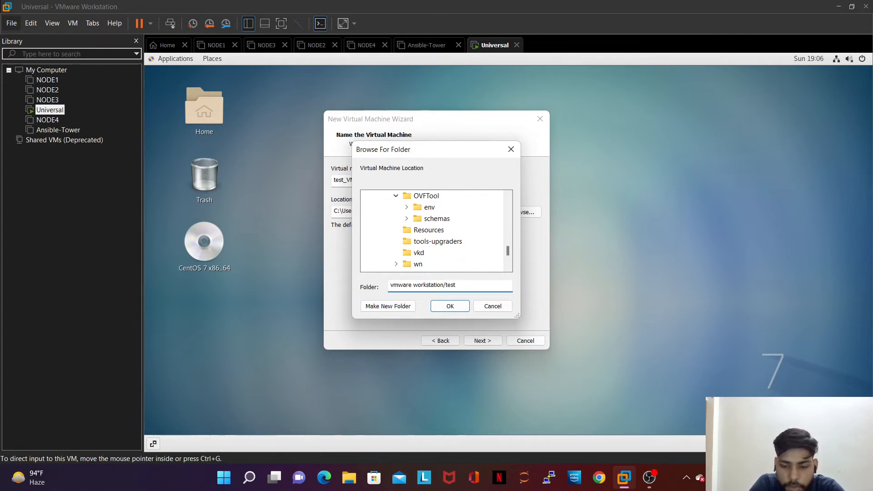
{"action": "type", "text": "_VM"}
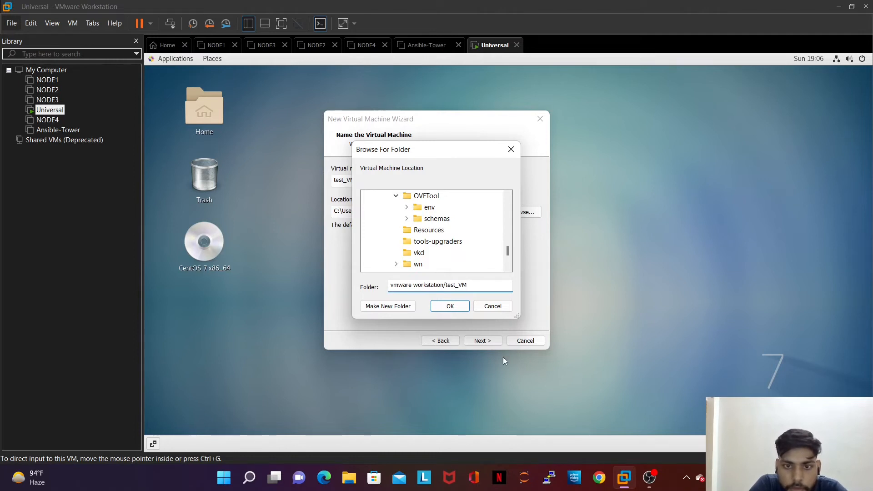
{"action": "left_click", "coordinate": [449, 307]}
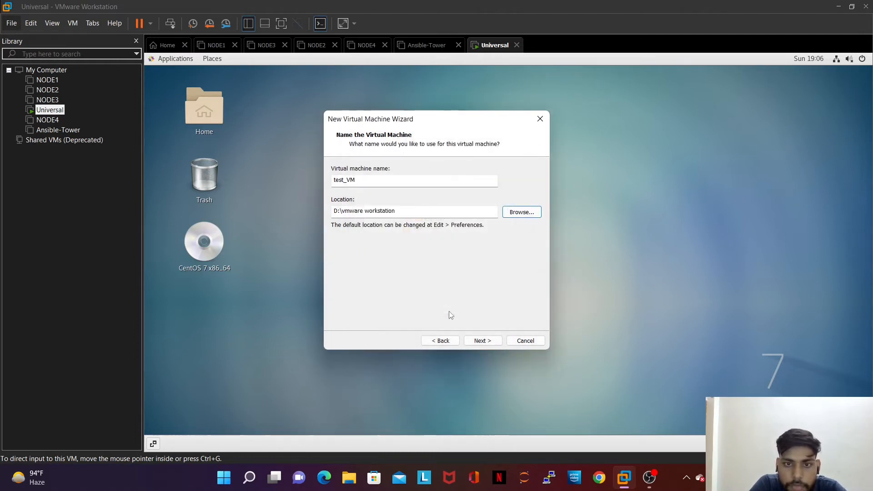
Step: Correct the location path so it ends in \test_VM, then continue to disk capacity
{"action": "left_click", "coordinate": [418, 213]}
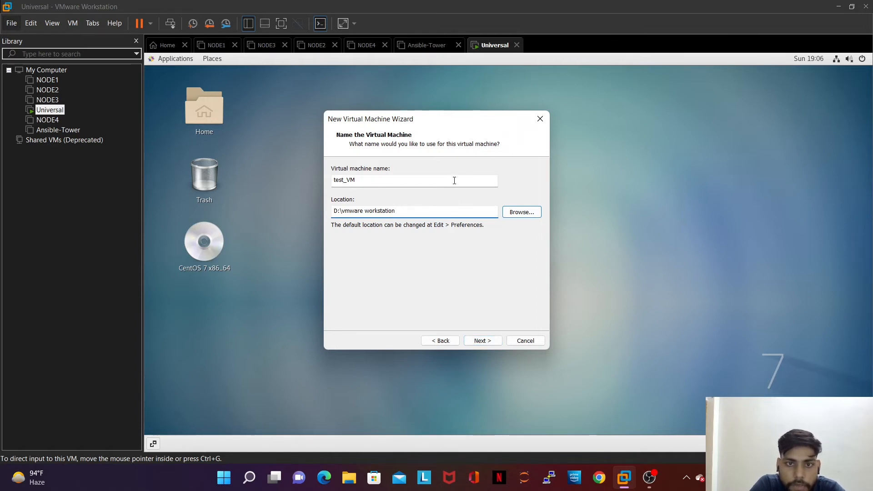
{"action": "type", "text": "/test"}
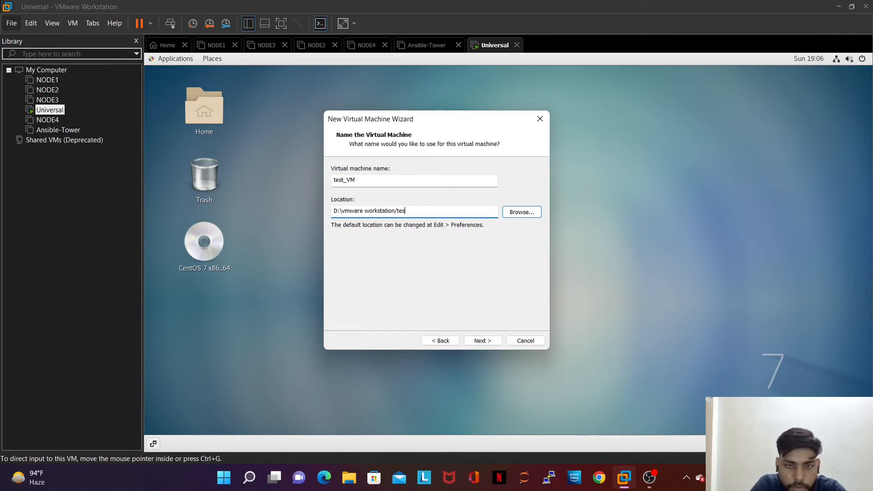
{"action": "key", "text": "BackSpace"}
{"action": "key", "text": "BackSpace"}
{"action": "key", "text": "BackSpace"}
{"action": "type", "text": "\\"}
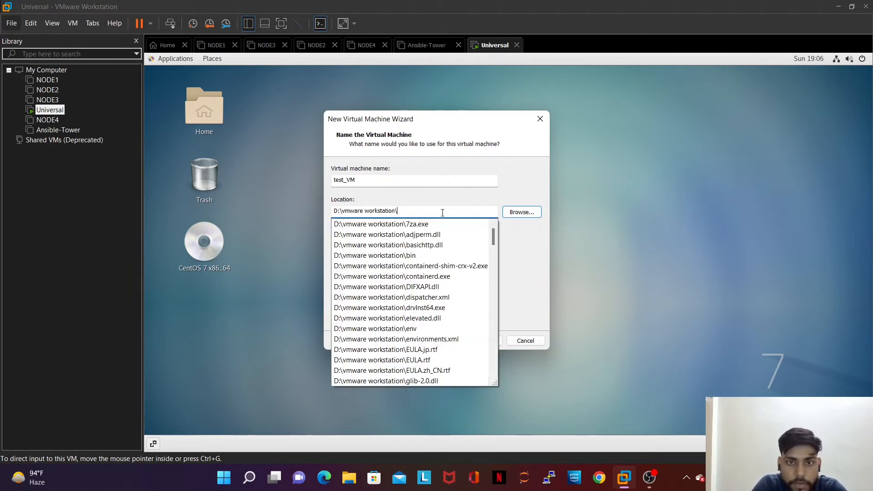
{"action": "type", "text": "test_VM"}
{"action": "left_click", "coordinate": [486, 340]}
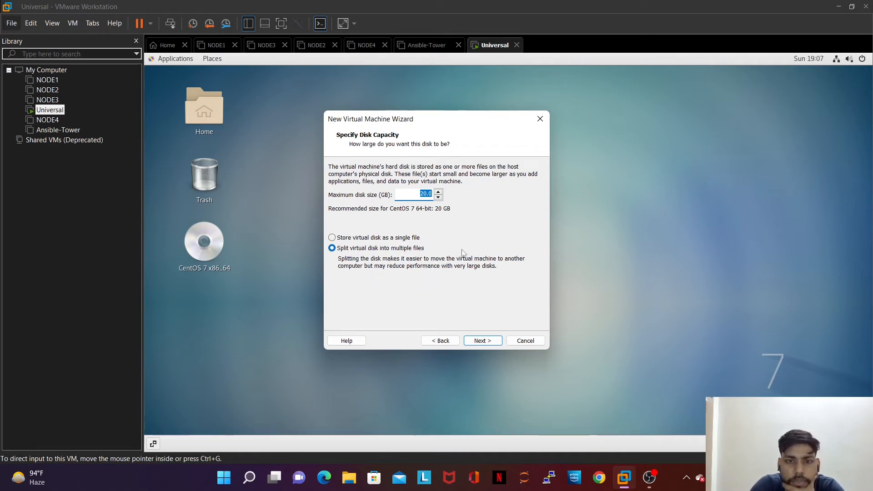
Step: Store the 20 GB virtual disk as a single file and open Customize Hardware
{"action": "left_click", "coordinate": [332, 238]}
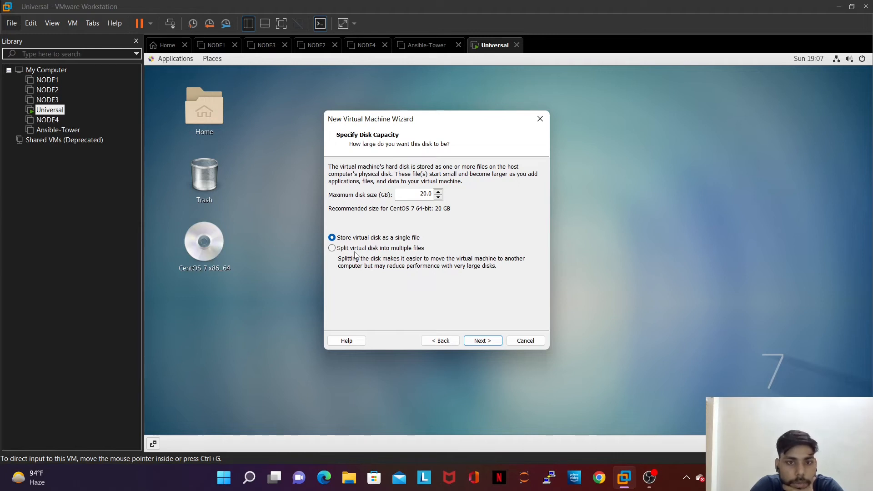
{"action": "left_click", "coordinate": [482, 342]}
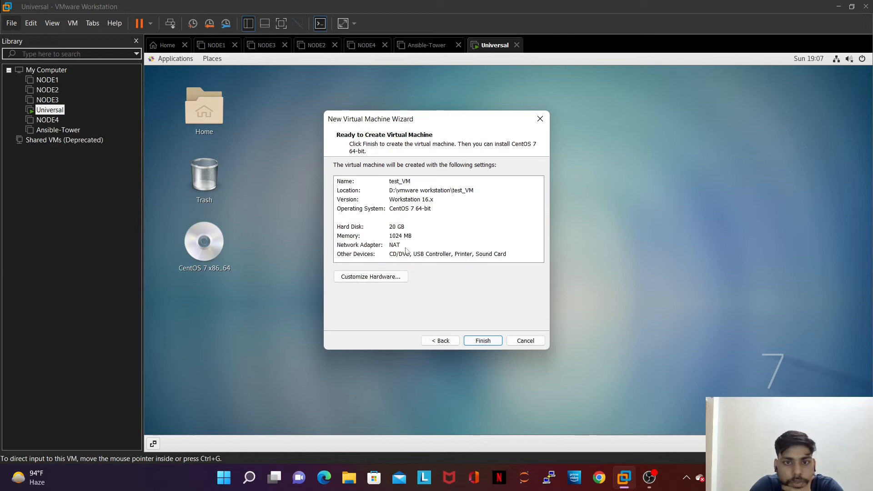
{"action": "left_click", "coordinate": [382, 276]}
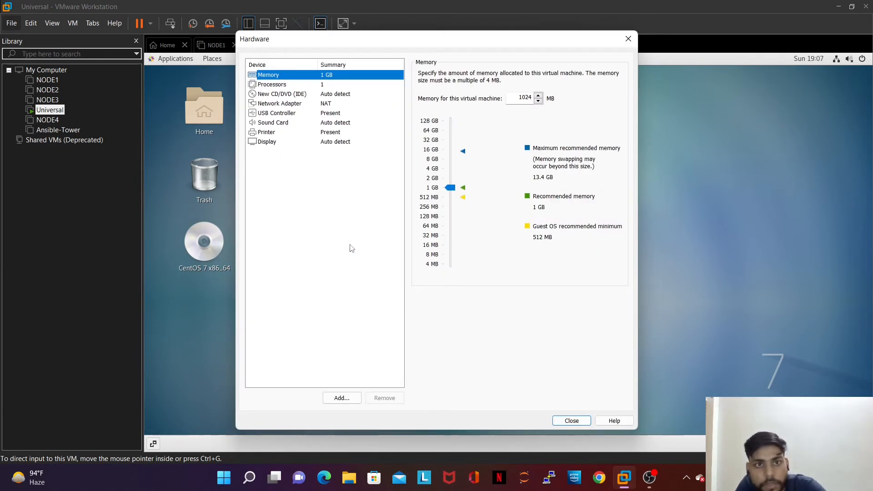
Step: Review processor settings, raise test_VM's memory to 2048 MB, and finish creating the VM
{"action": "left_click", "coordinate": [288, 86]}
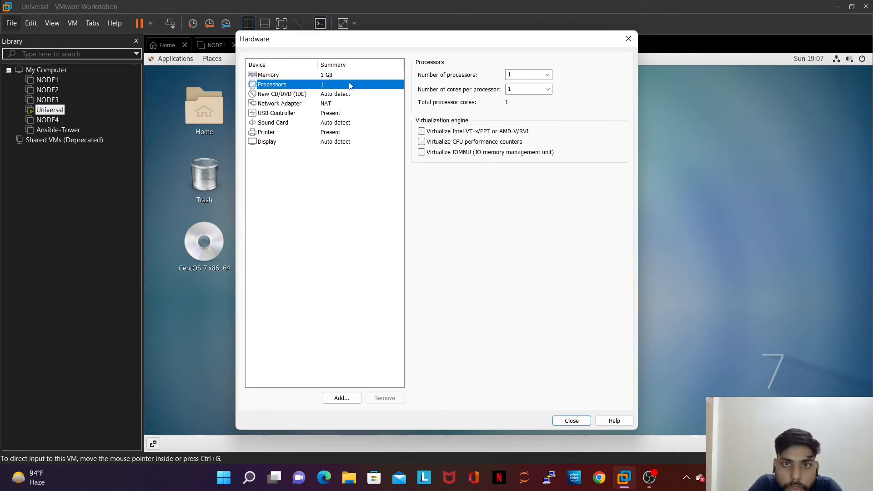
{"action": "left_click", "coordinate": [532, 89]}
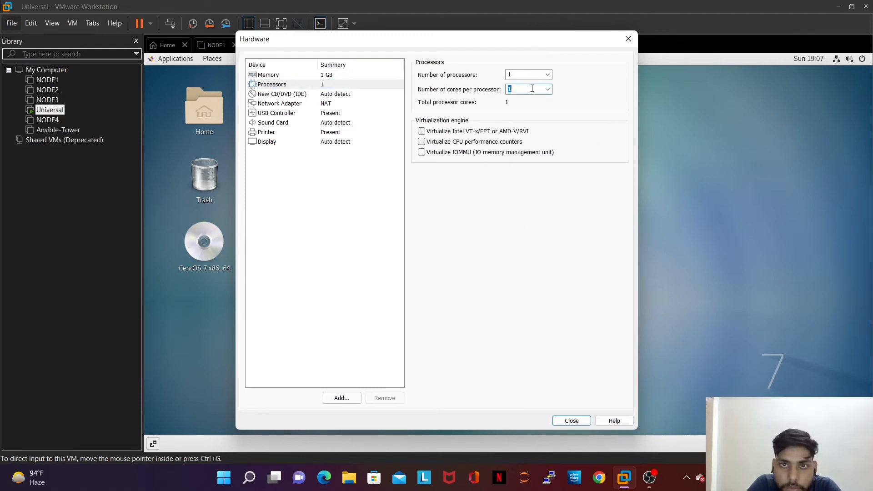
{"action": "left_click", "coordinate": [536, 75]}
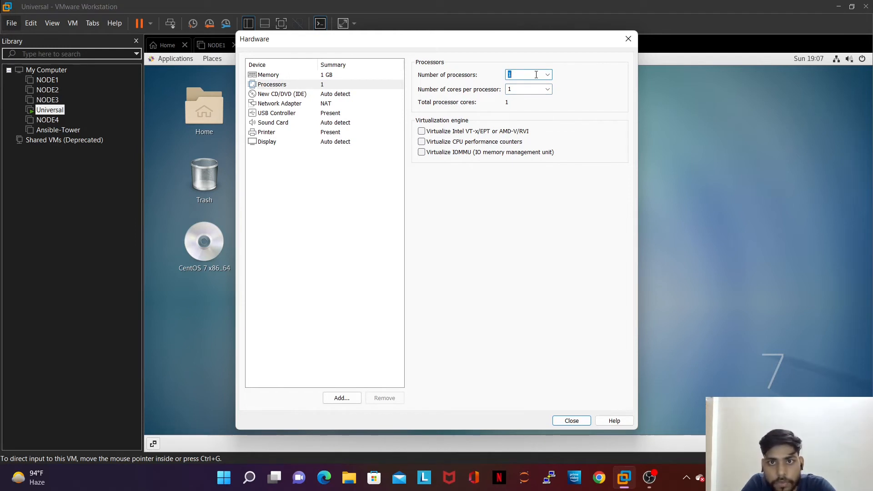
{"action": "left_click", "coordinate": [529, 90]}
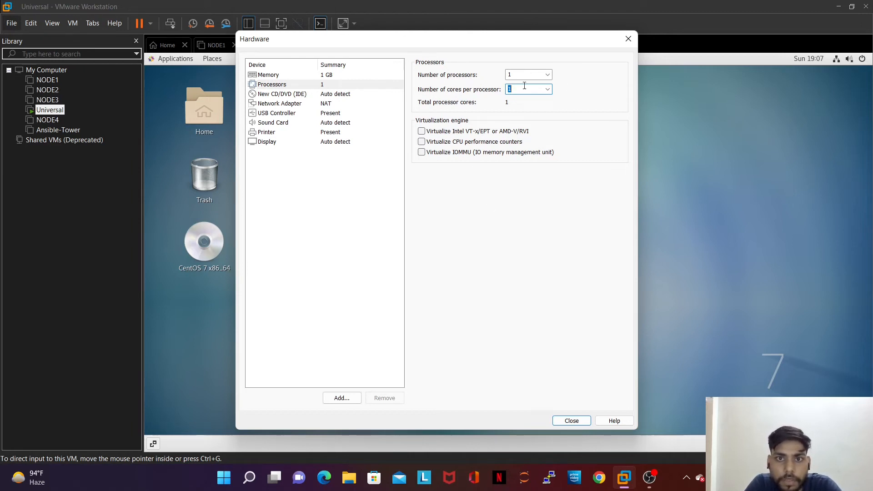
{"action": "left_click", "coordinate": [279, 76]}
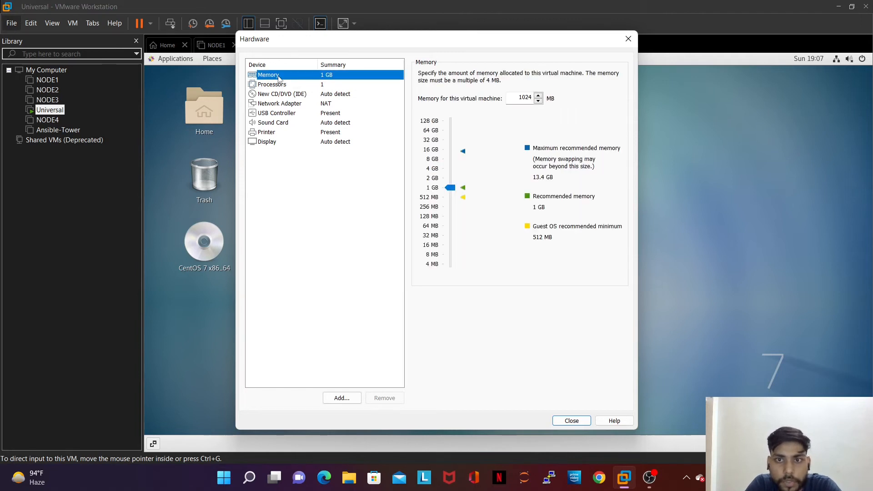
{"action": "left_click", "coordinate": [450, 179]}
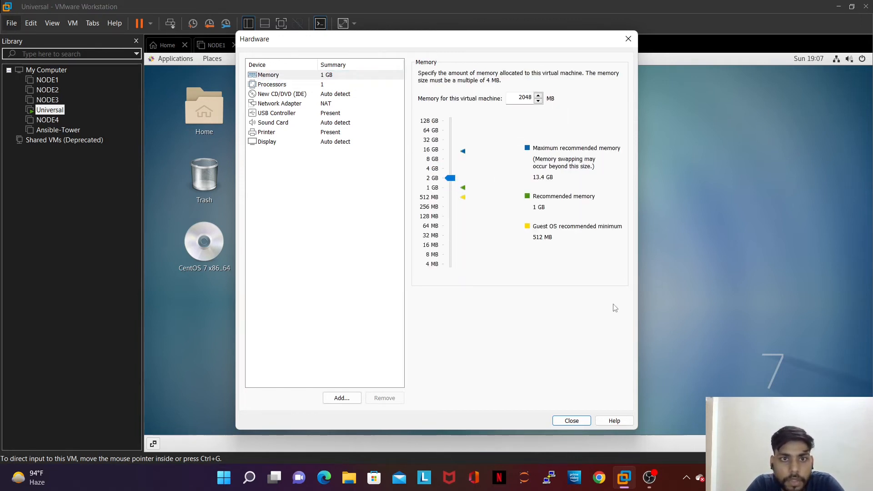
{"action": "left_click", "coordinate": [576, 421]}
{"action": "left_click", "coordinate": [475, 342]}
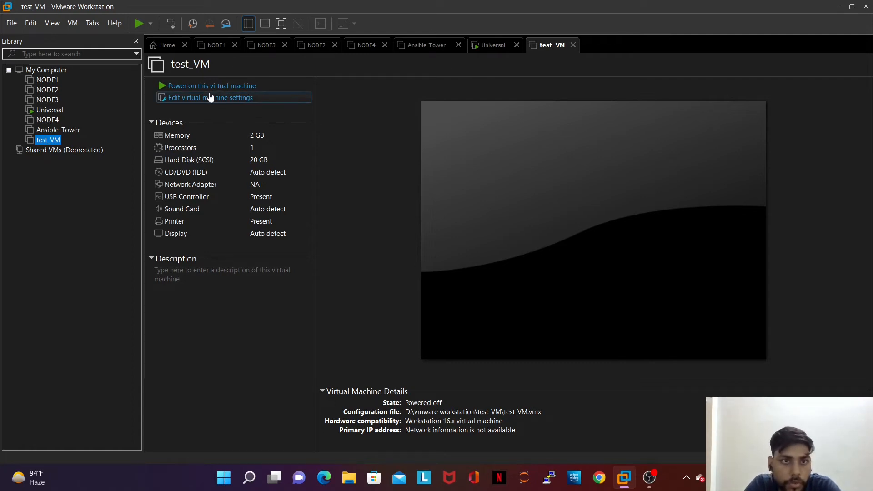
Step: Point test_VM's CD/DVD drive at D:\isos\CentOS-7-x86_64-Everything-2009.iso and save the settings
{"action": "double_click", "coordinate": [196, 172]}
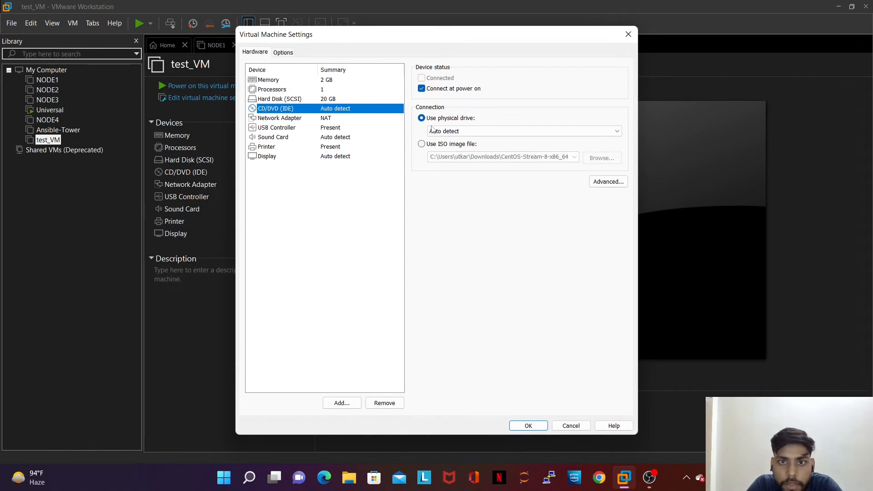
{"action": "left_click", "coordinate": [421, 145]}
{"action": "left_click", "coordinate": [602, 158]}
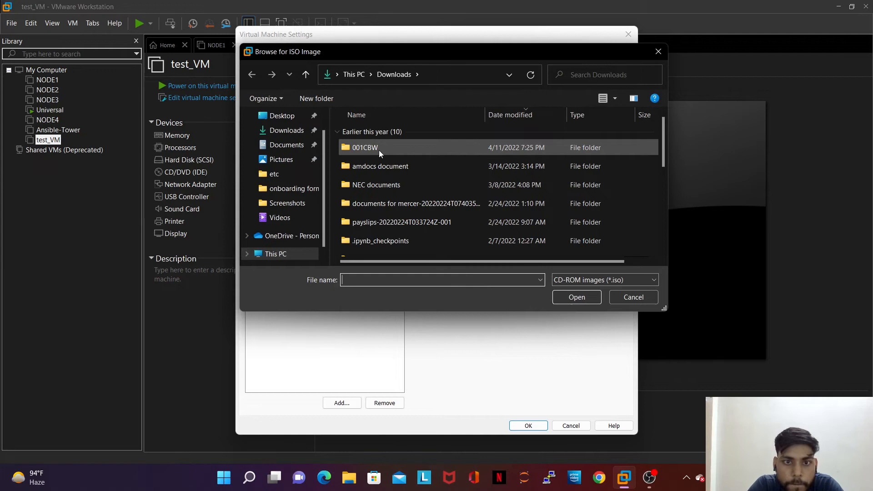
{"action": "left_click", "coordinate": [247, 254]}
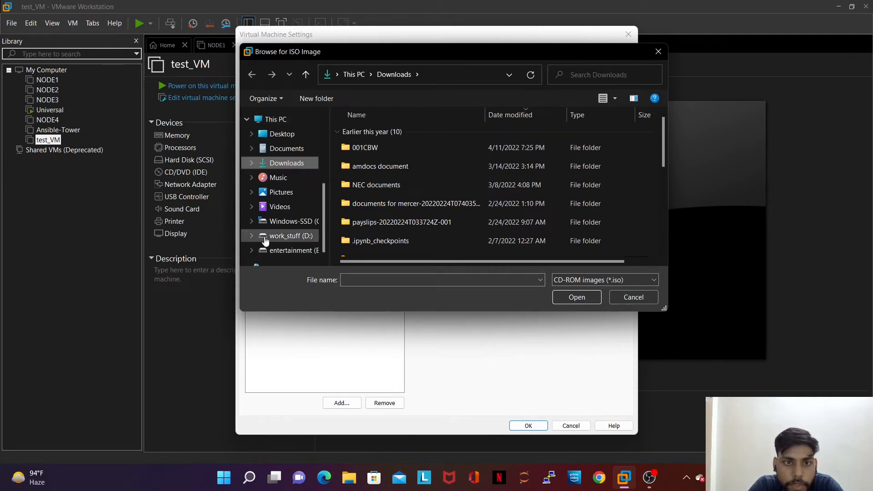
{"action": "left_click", "coordinate": [252, 218]}
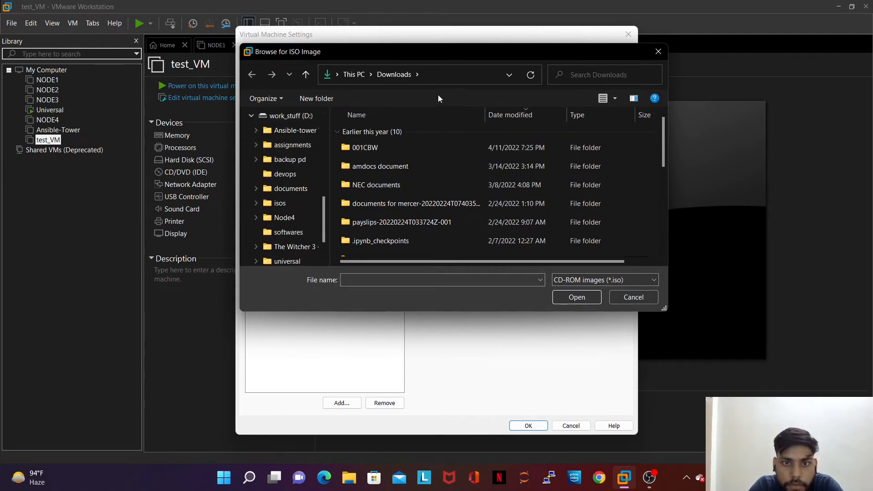
{"action": "left_click", "coordinate": [278, 204]}
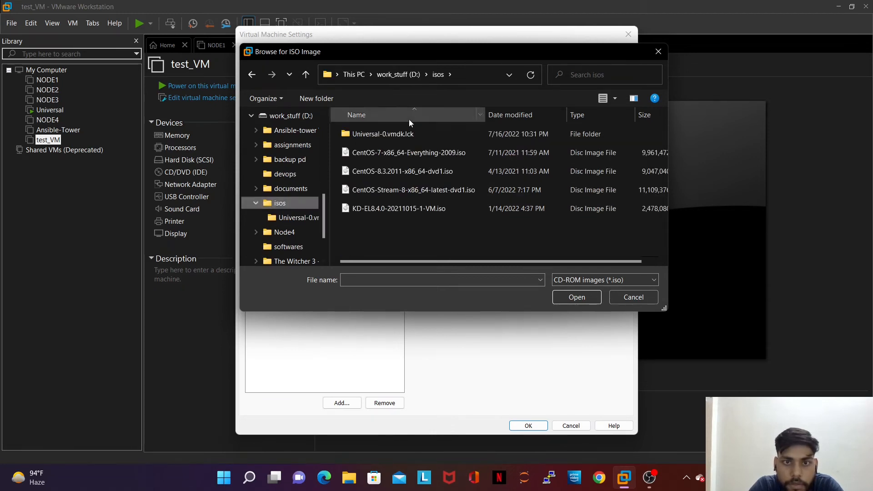
{"action": "left_click", "coordinate": [397, 152]}
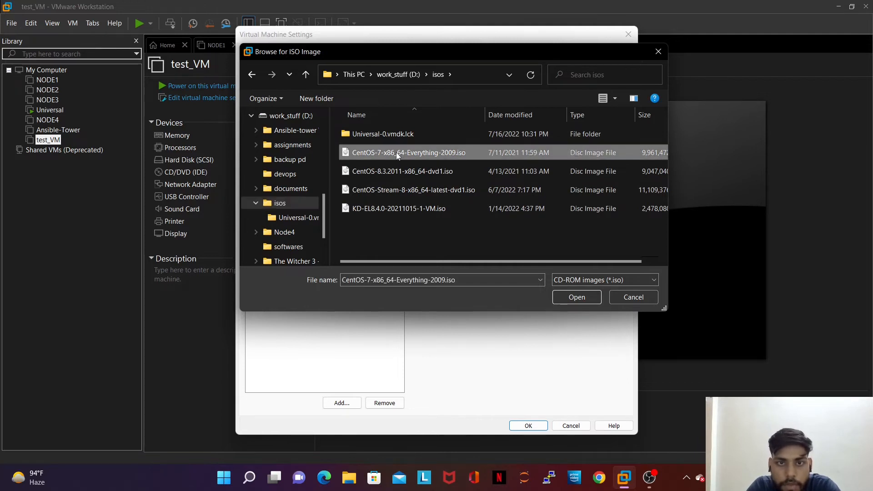
{"action": "left_click", "coordinate": [577, 297]}
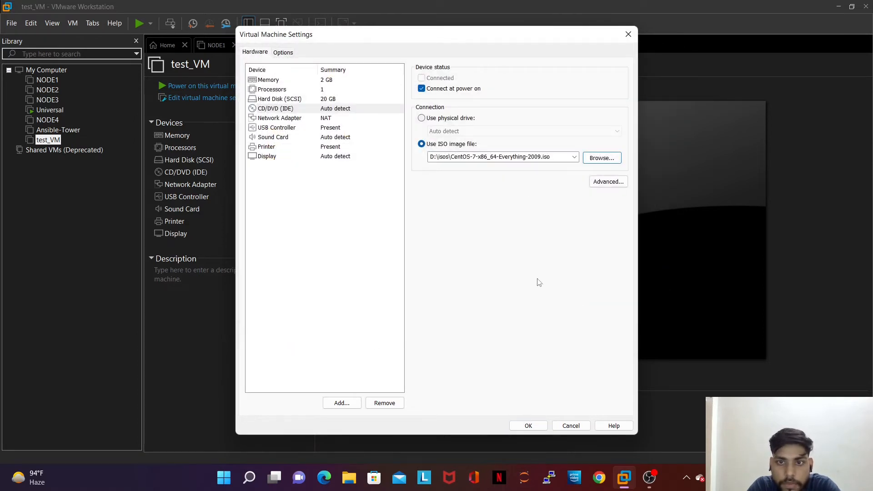
{"action": "left_click", "coordinate": [527, 426]}
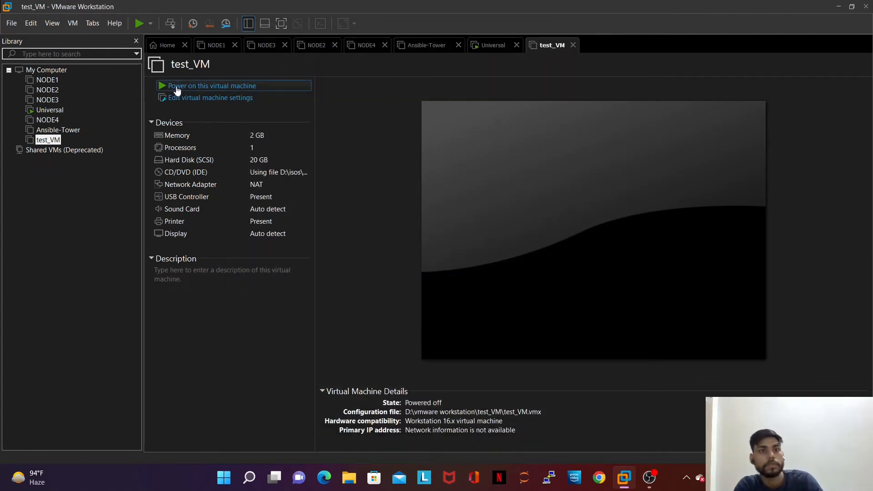
Step: Power on test_VM, boot the Install CentOS 7 menu entry, and release input with Ctrl+Alt
{"action": "left_click", "coordinate": [177, 87]}
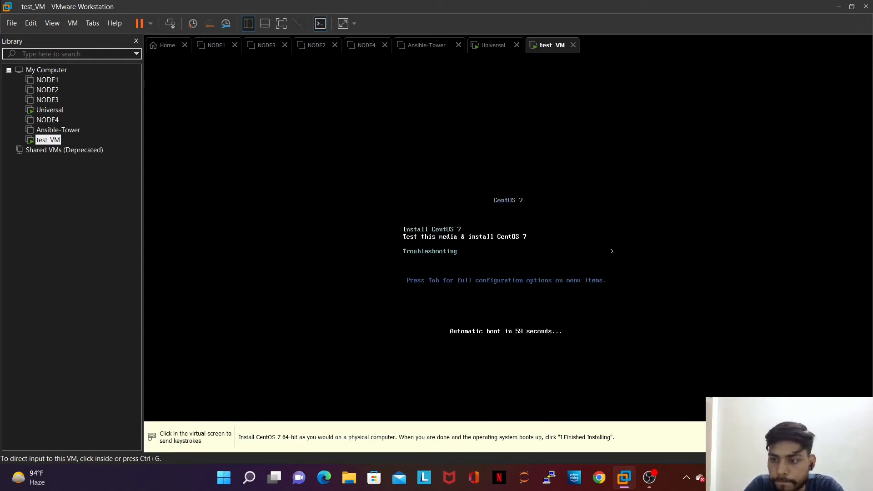
{"action": "left_click", "coordinate": [493, 158]}
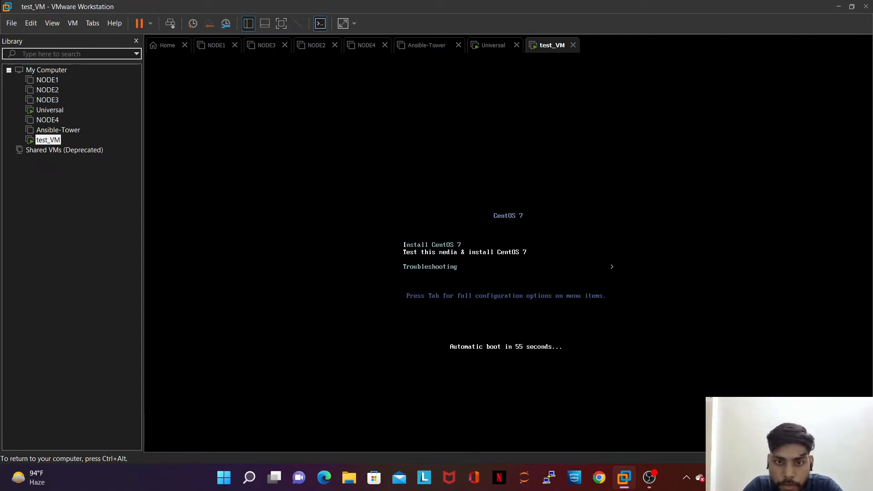
{"action": "key", "text": "Up"}
{"action": "key", "text": "Down"}
{"action": "key", "text": "Up"}
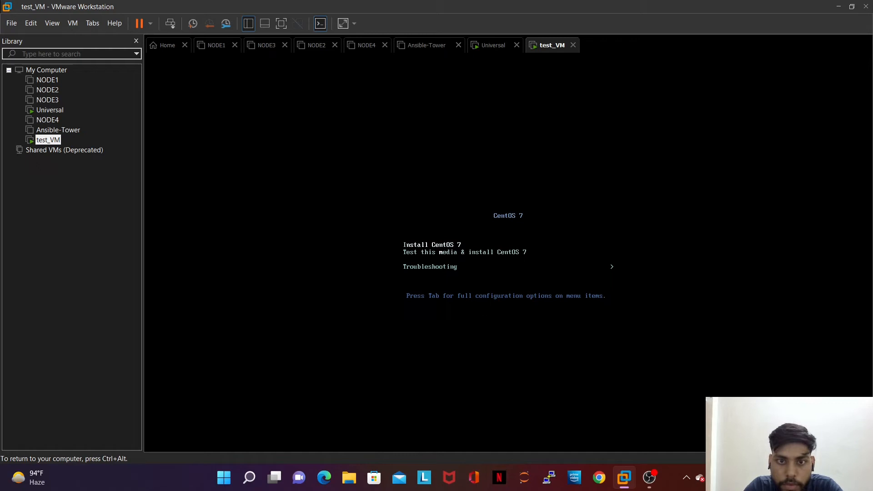
{"action": "key", "text": "Down"}
{"action": "key", "text": "Up"}
{"action": "key", "text": "Down"}
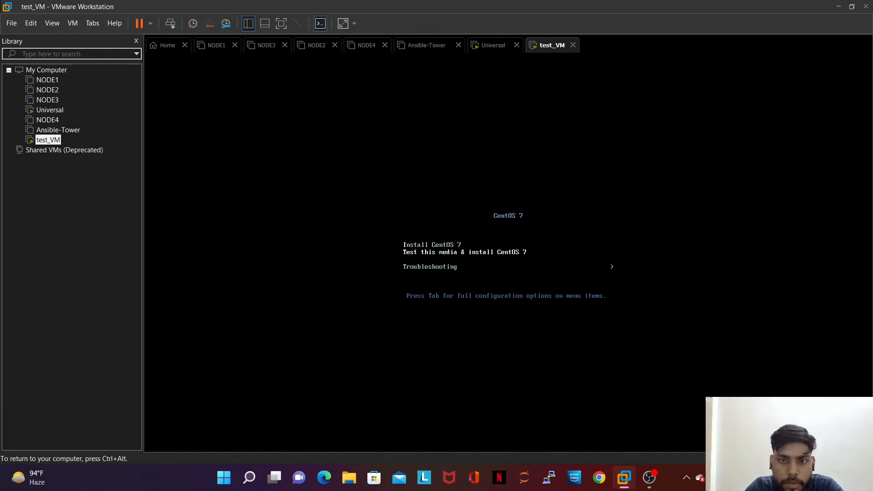
{"action": "key", "text": "Up"}
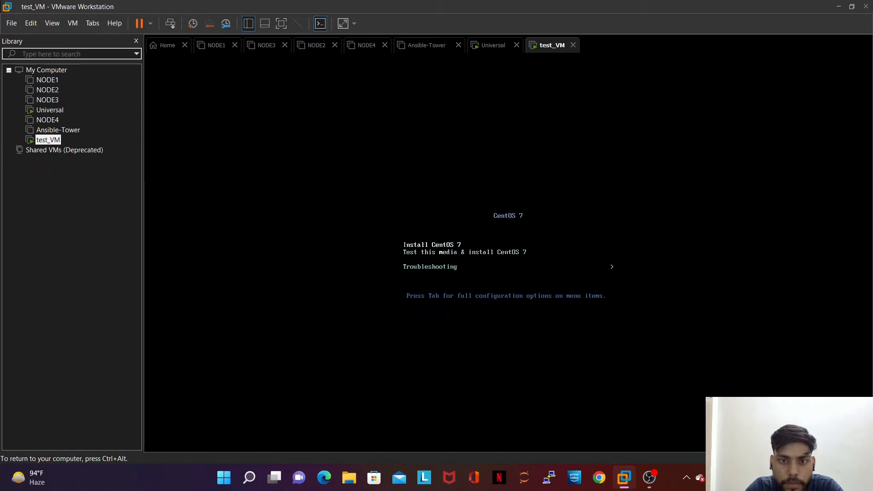
{"action": "key", "text": "Return"}
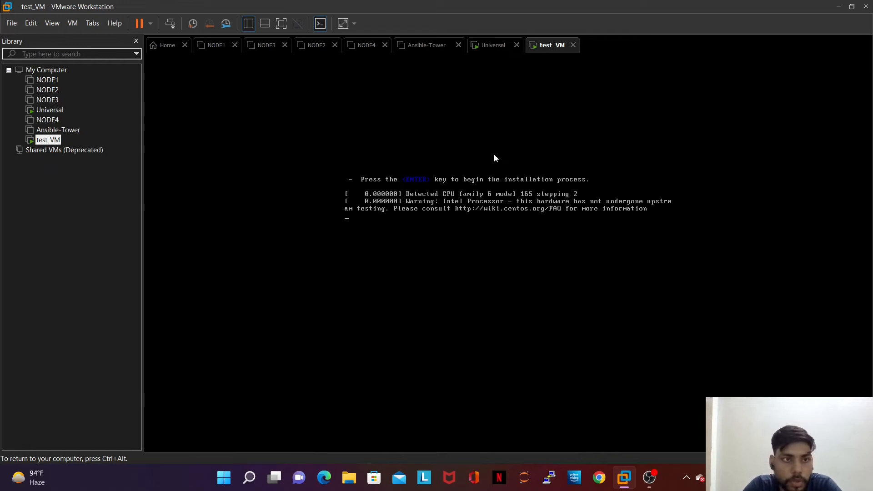
{"action": "key", "text": "ctrl+alt"}
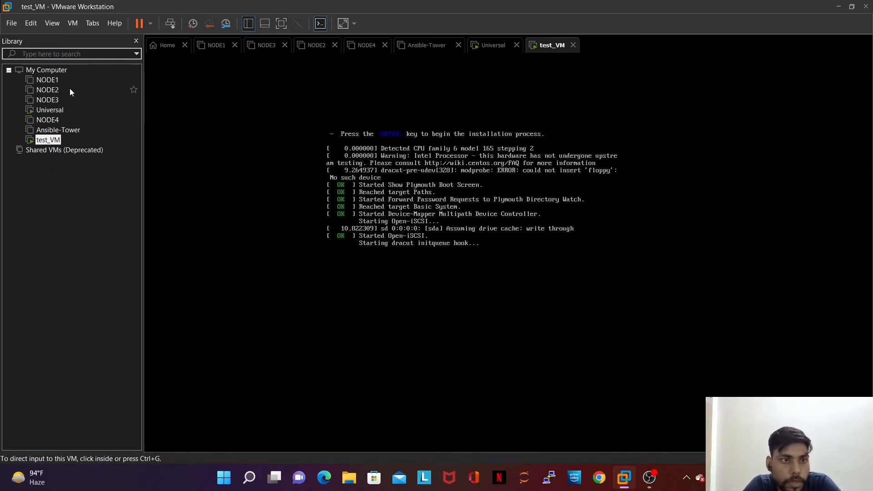
Step: Open NODE1's hardware settings, view its second 2 GB hard disk, and close without changes
{"action": "left_click", "coordinate": [45, 80]}
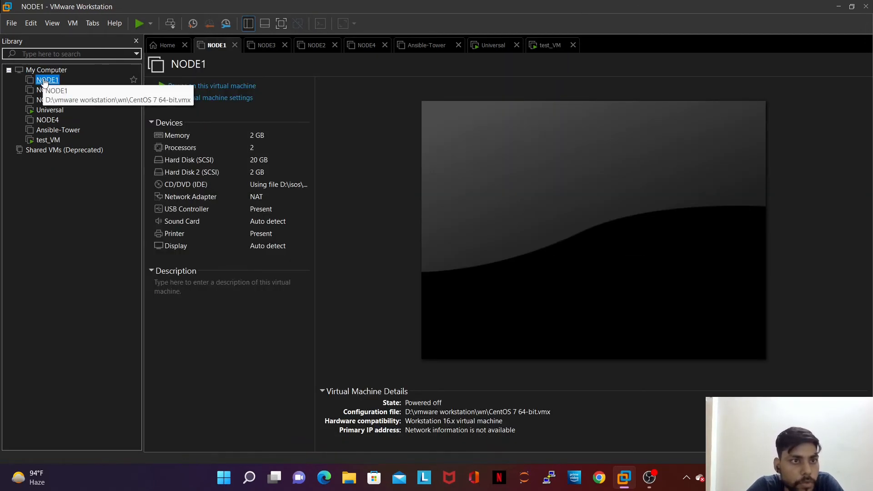
{"action": "right_click", "coordinate": [44, 82]}
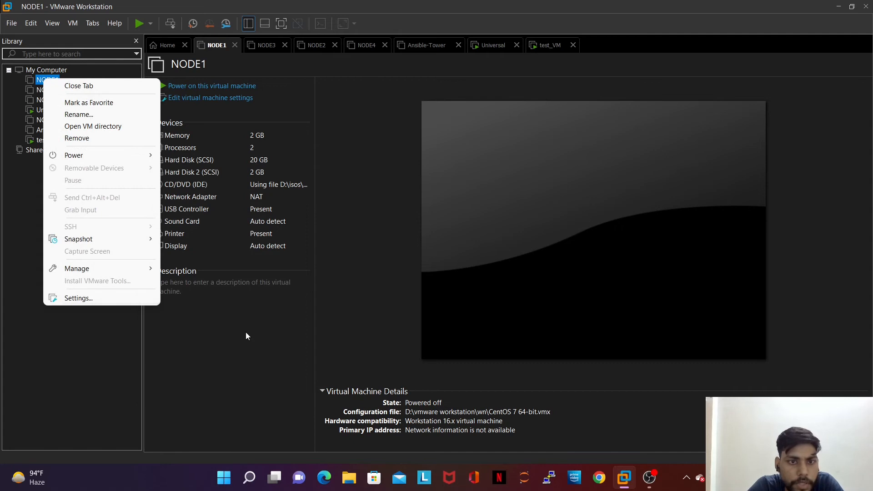
{"action": "left_click", "coordinate": [249, 351]}
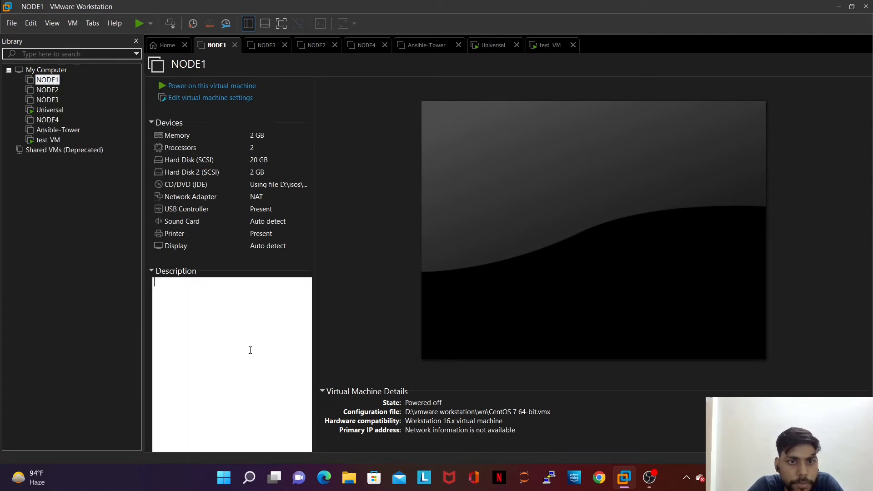
{"action": "double_click", "coordinate": [203, 202]}
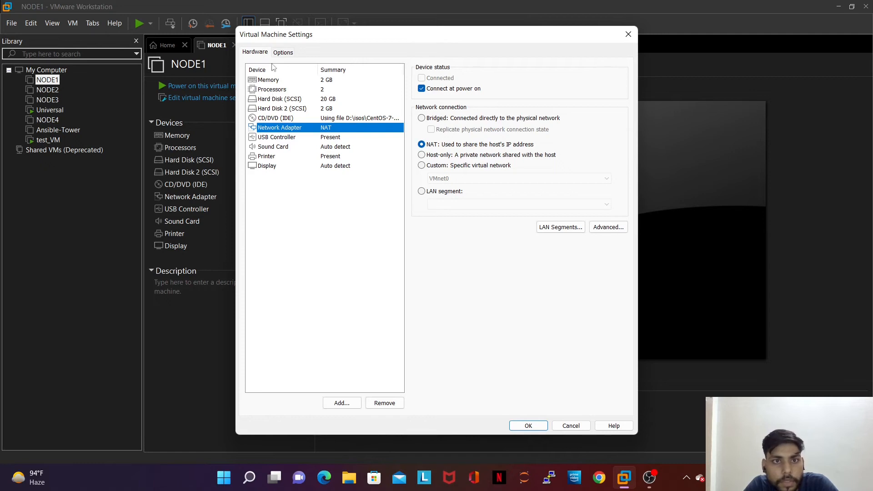
{"action": "left_click", "coordinate": [279, 111]}
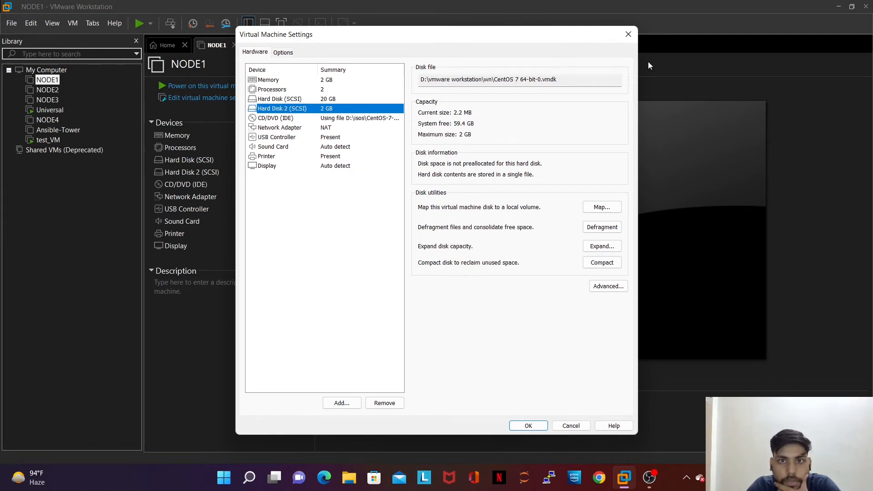
{"action": "left_click", "coordinate": [630, 40]}
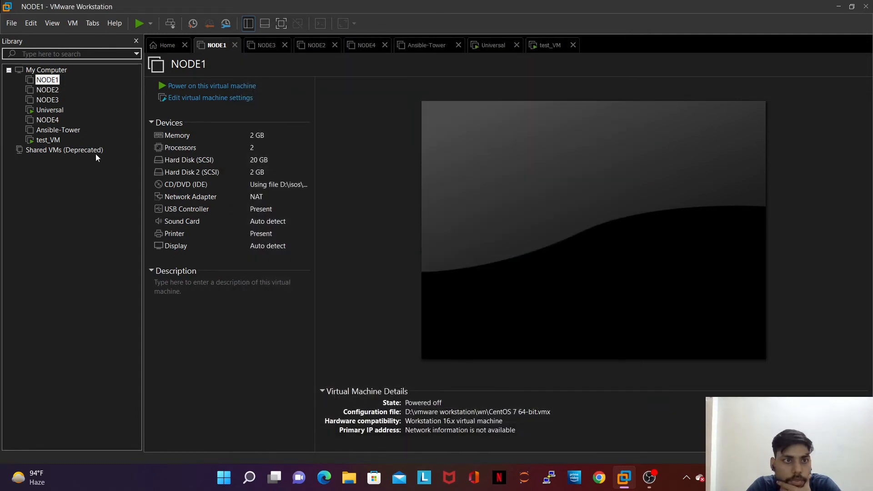
Step: Return to test_VM, continue with English (United States), and open Installation Destination
{"action": "left_click", "coordinate": [46, 141]}
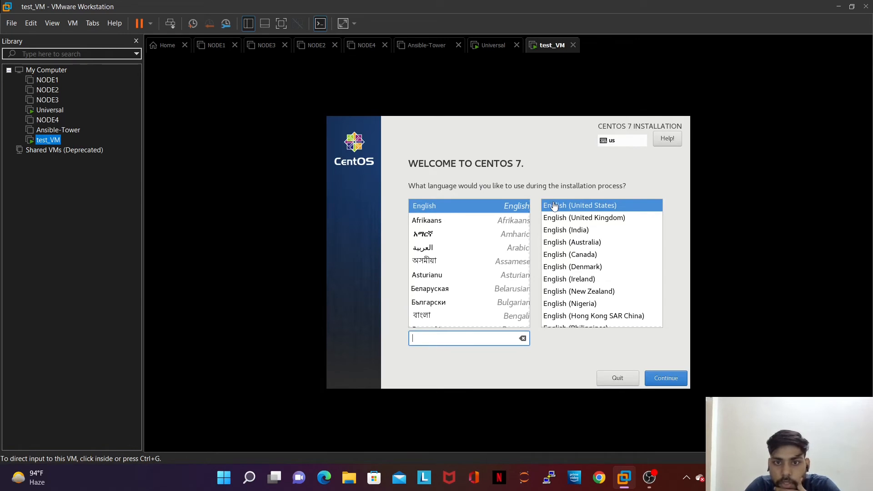
{"action": "left_click", "coordinate": [672, 385]}
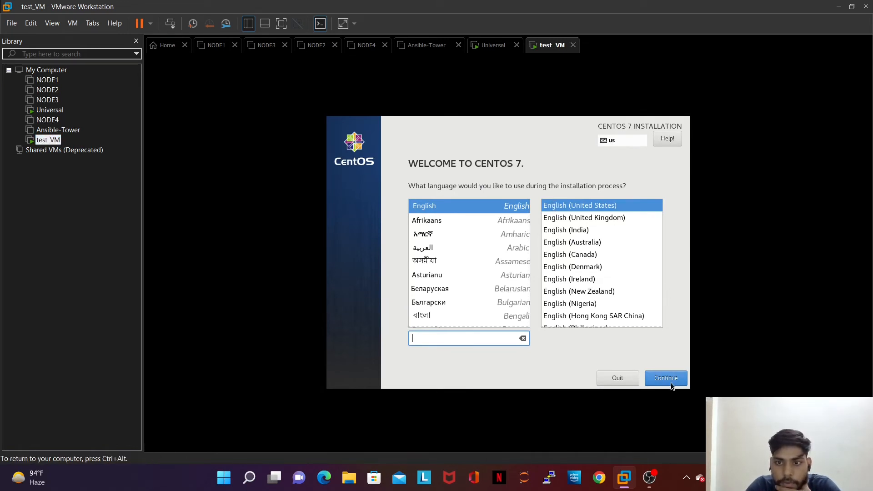
{"action": "left_click", "coordinate": [654, 378]}
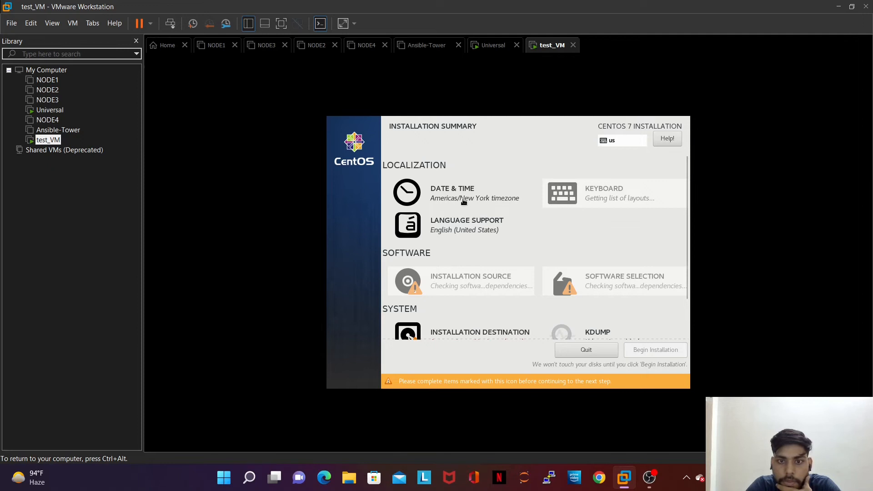
{"action": "scroll", "coordinate": [492, 283], "scroll_direction": "down", "scroll_amount": 2}
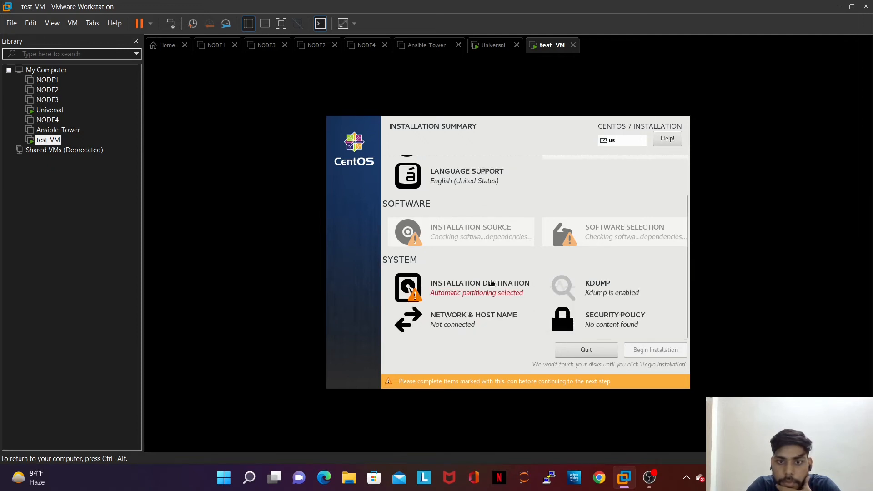
{"action": "left_click", "coordinate": [492, 284]}
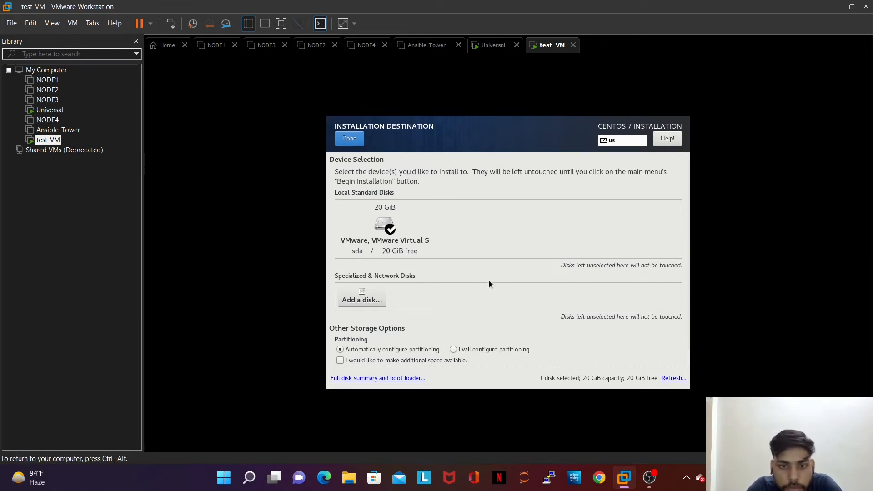
Step: Choose manual partitioning with the LVM scheme and try adding a mount point, then cancel
{"action": "scroll", "coordinate": [489, 287], "scroll_direction": "down", "scroll_amount": 1}
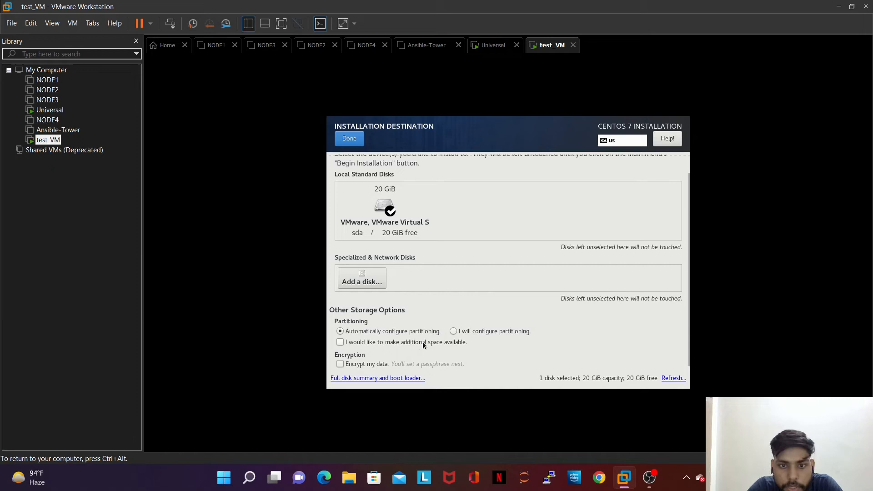
{"action": "left_click", "coordinate": [452, 332]}
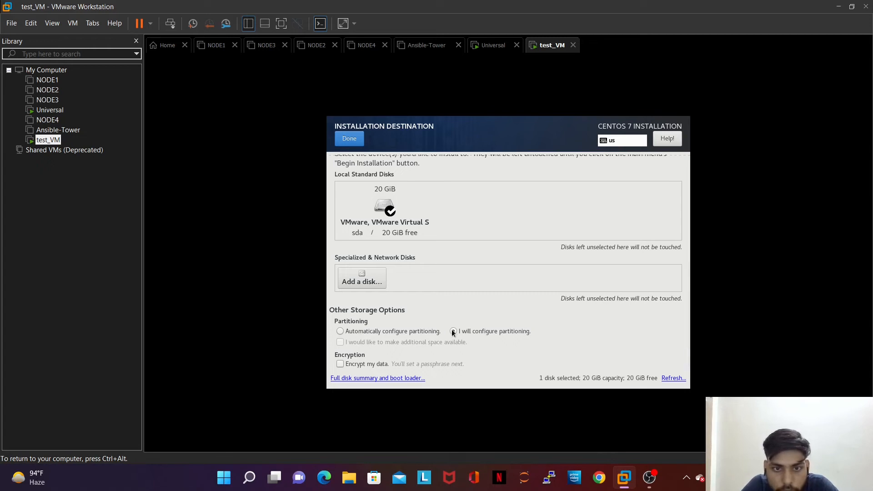
{"action": "left_click", "coordinate": [347, 139]}
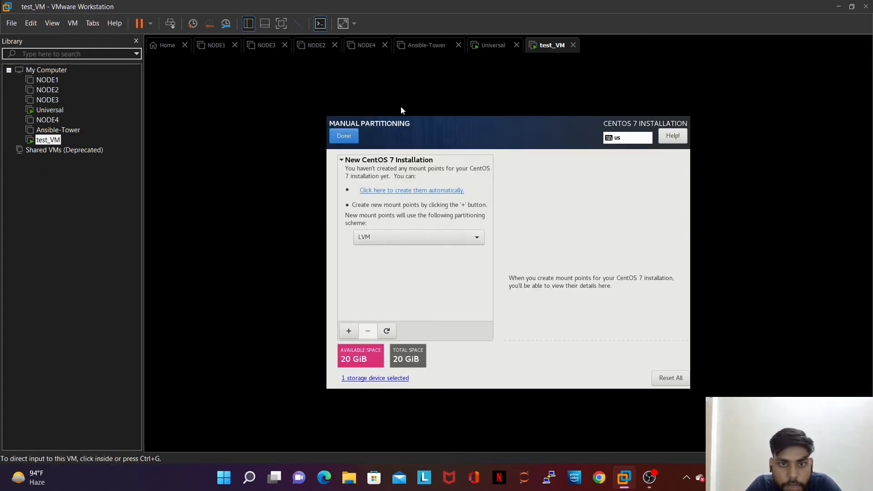
{"action": "left_click", "coordinate": [402, 237]}
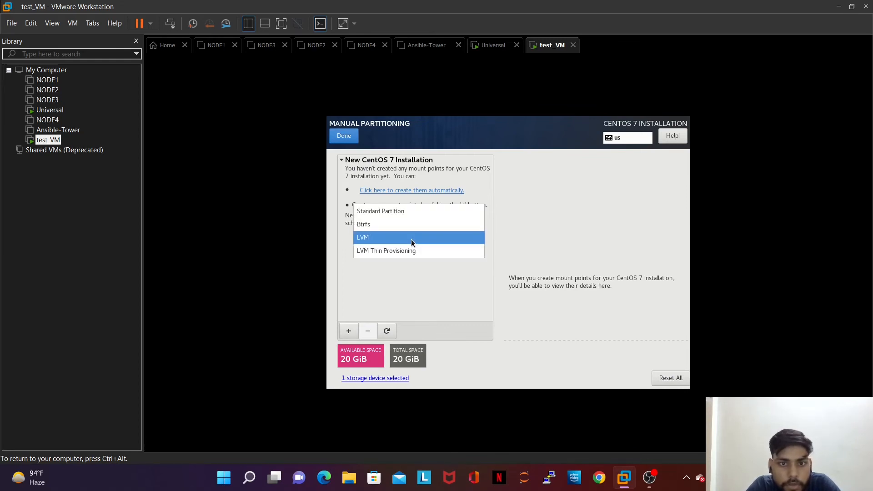
{"action": "left_click", "coordinate": [411, 240]}
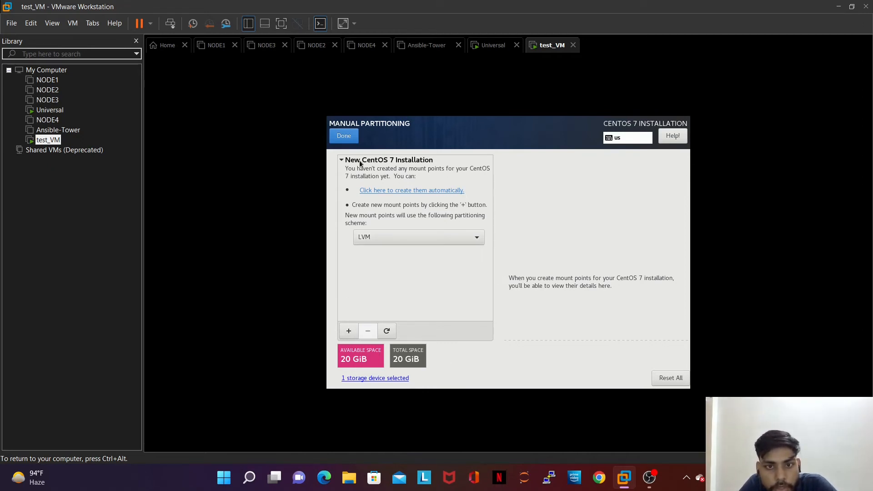
{"action": "left_click", "coordinate": [349, 331]}
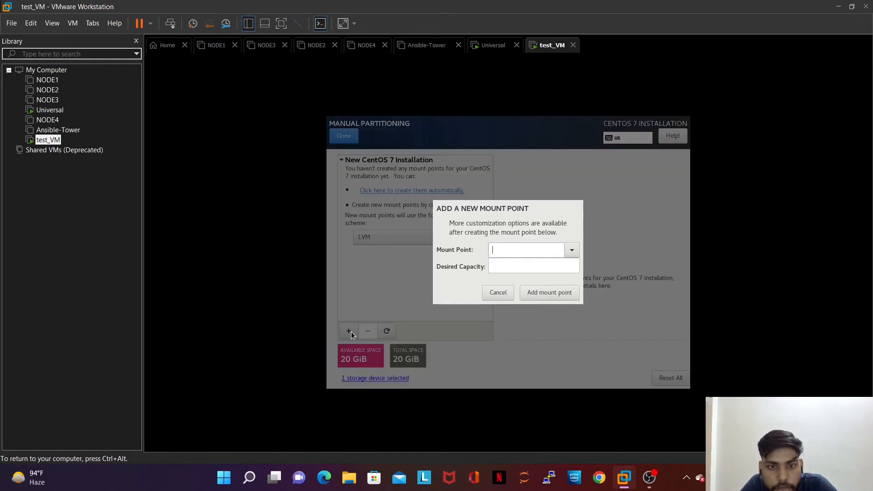
{"action": "left_click", "coordinate": [565, 257]}
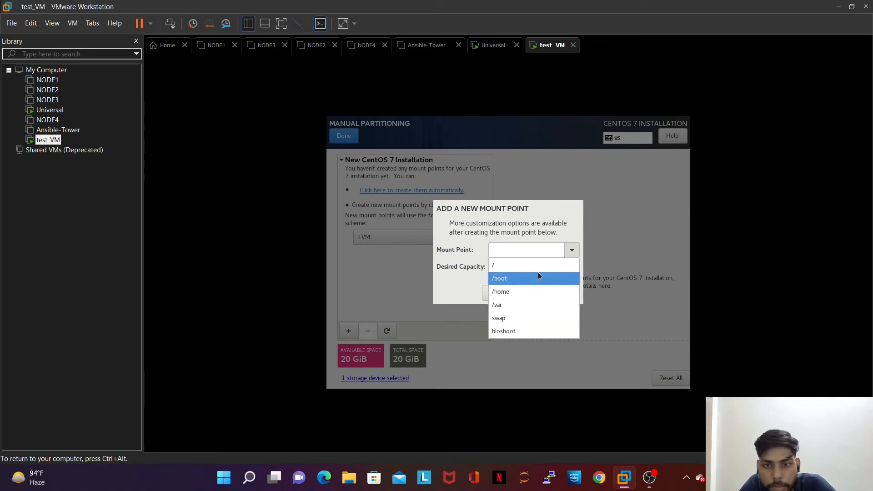
{"action": "left_click", "coordinate": [390, 261]}
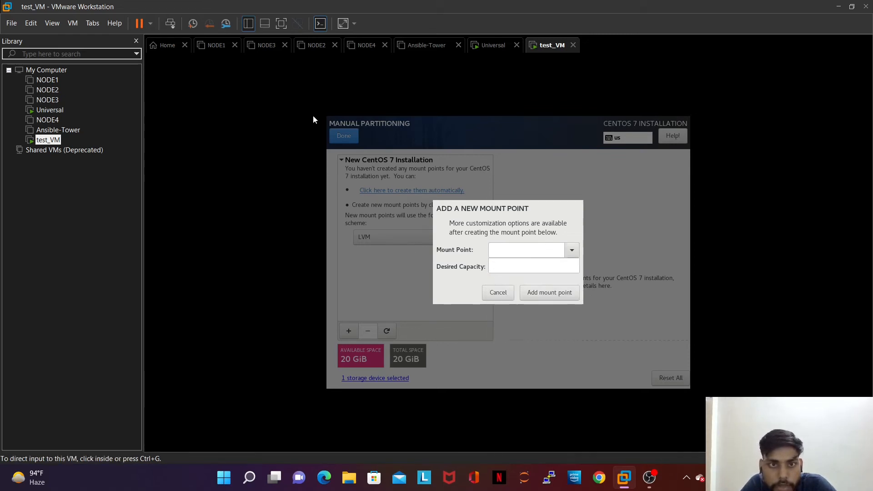
{"action": "left_click", "coordinate": [498, 294]}
{"action": "left_click", "coordinate": [354, 136]}
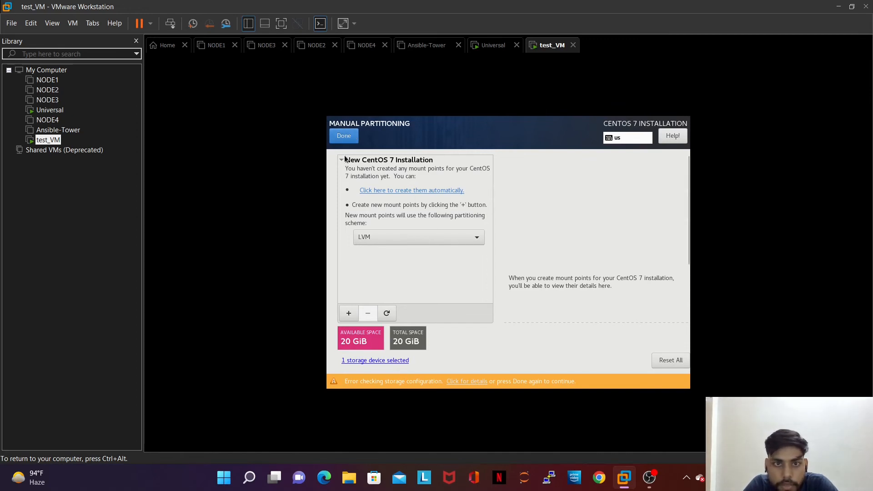
{"action": "left_click", "coordinate": [369, 361]}
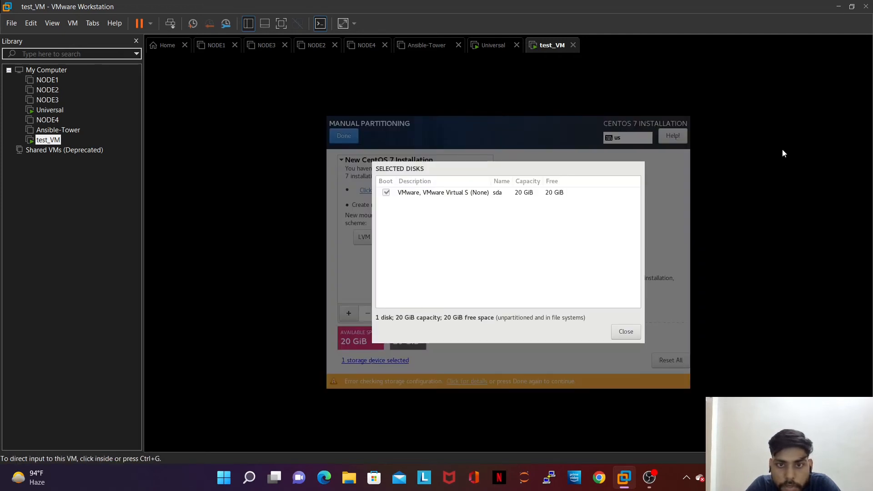
{"action": "left_click", "coordinate": [630, 331]}
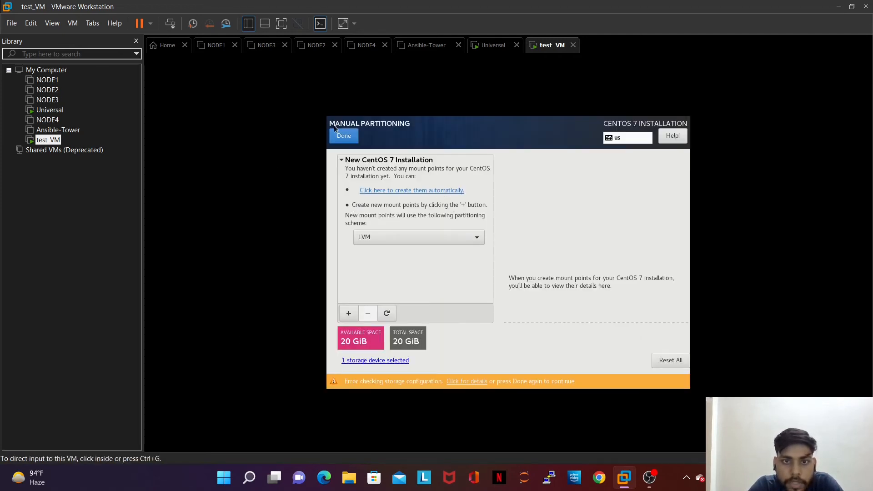
{"action": "left_click", "coordinate": [358, 133]}
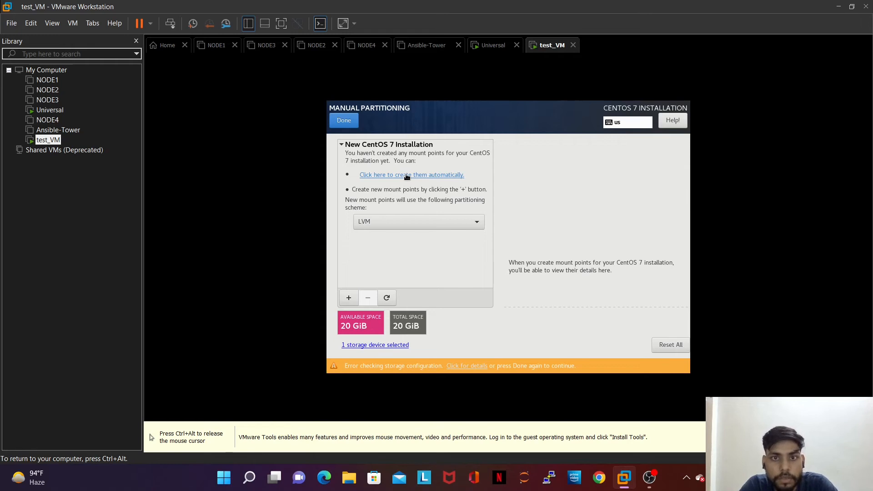
Step: Auto-create 1024 MiB /boot, 17 GiB root and 2048 MiB swap, then accept the changes
{"action": "left_click", "coordinate": [407, 175]}
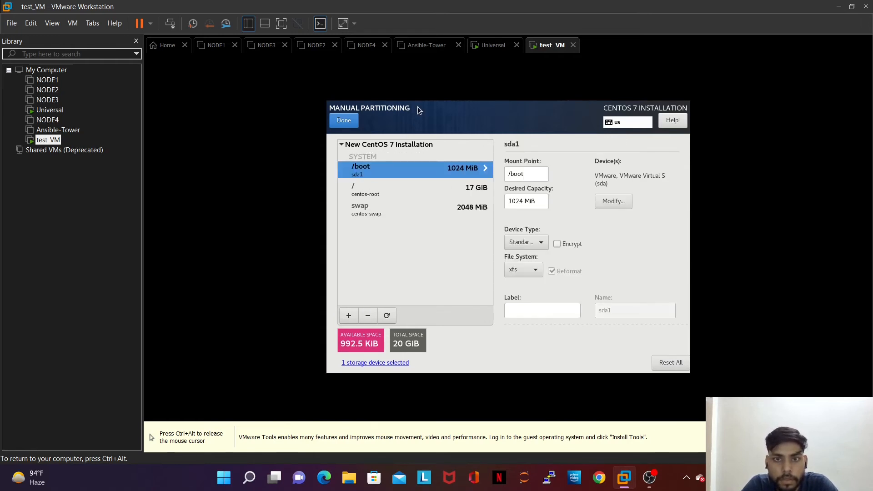
{"action": "left_click", "coordinate": [427, 190]}
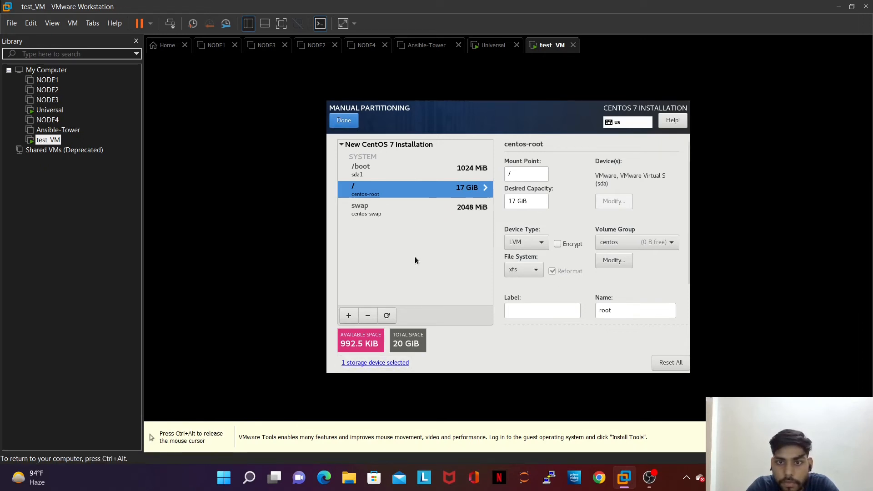
{"action": "left_click", "coordinate": [666, 364]}
{"action": "left_click", "coordinate": [460, 254]}
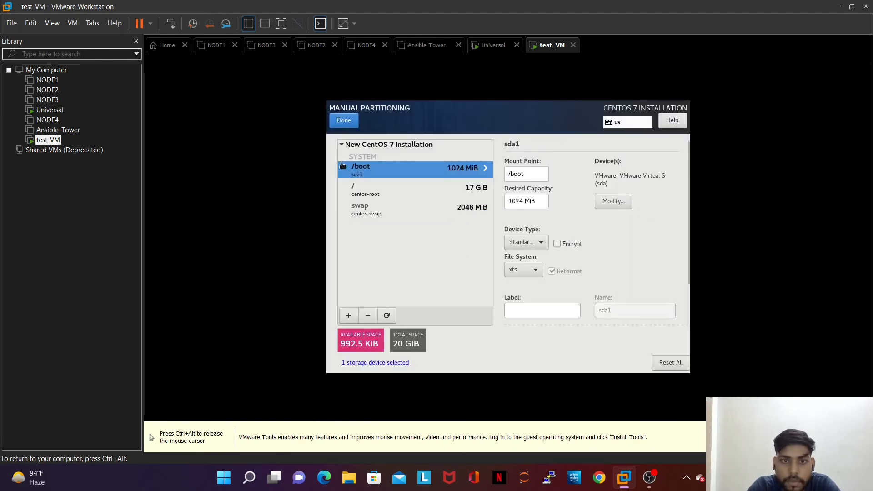
{"action": "left_click", "coordinate": [477, 192]}
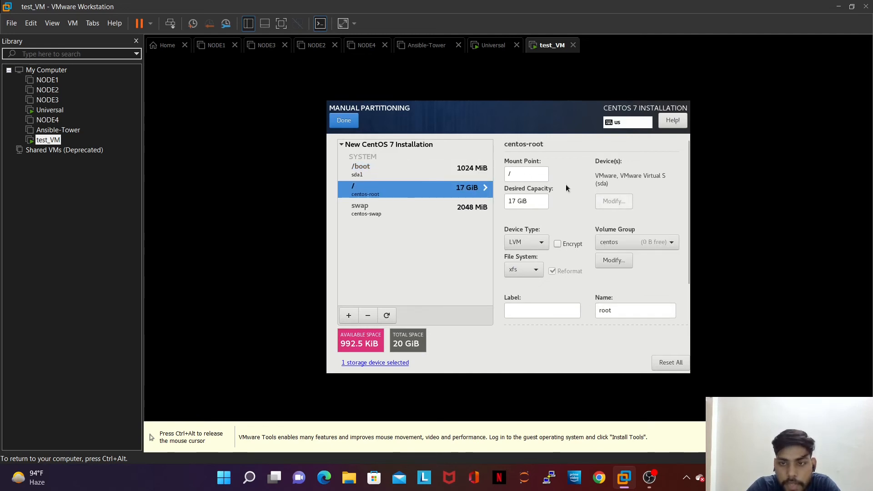
{"action": "left_click", "coordinate": [340, 145]}
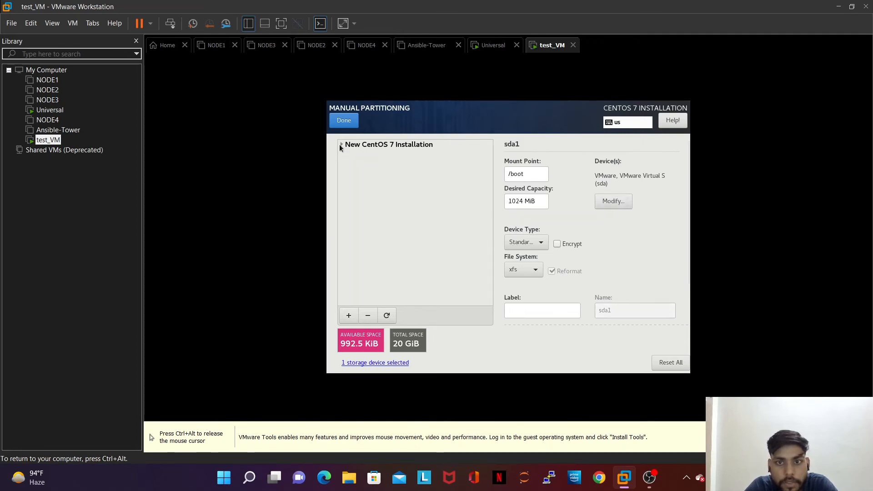
{"action": "left_click", "coordinate": [340, 145]}
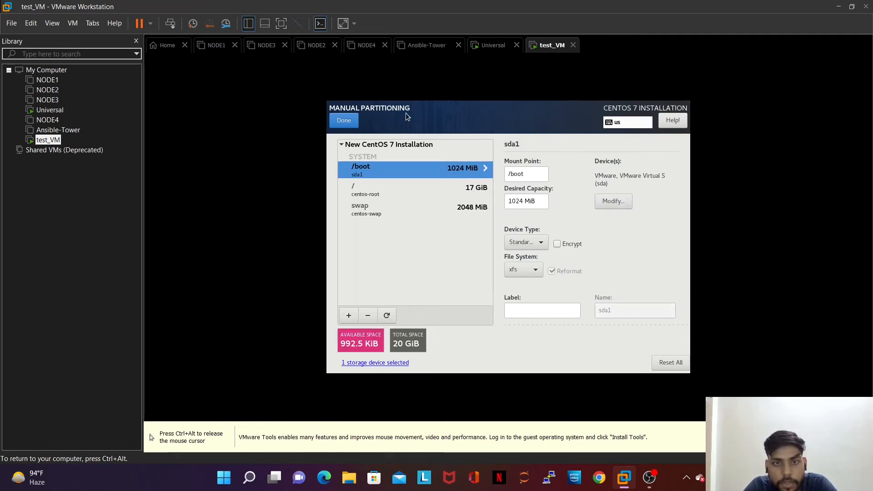
{"action": "key", "text": "ctrl+alt"}
{"action": "left_click", "coordinate": [421, 127]}
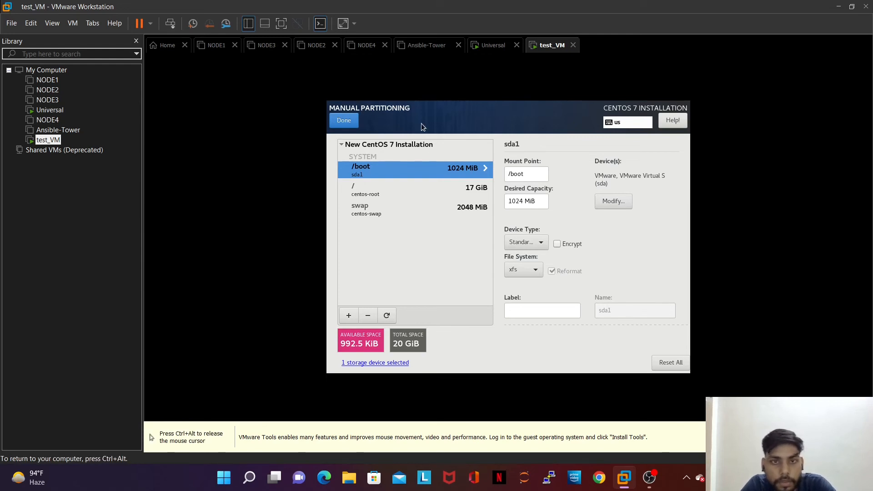
{"action": "left_click", "coordinate": [348, 120]}
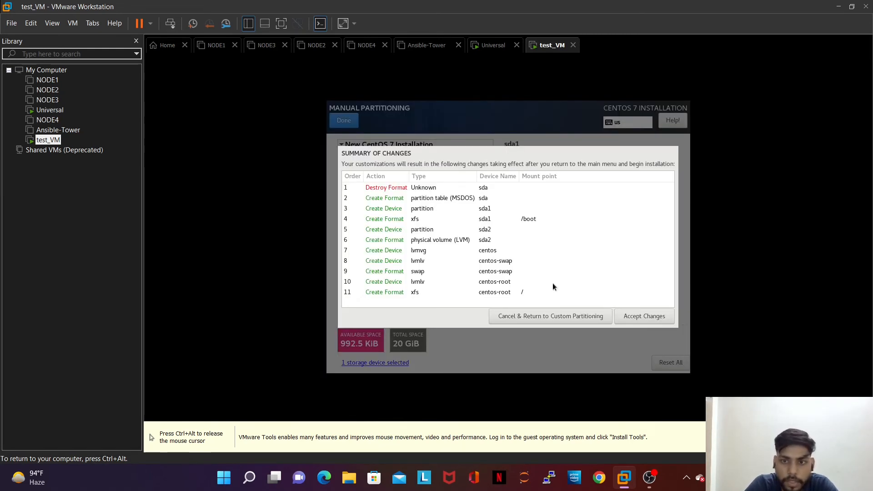
{"action": "left_click", "coordinate": [637, 315]}
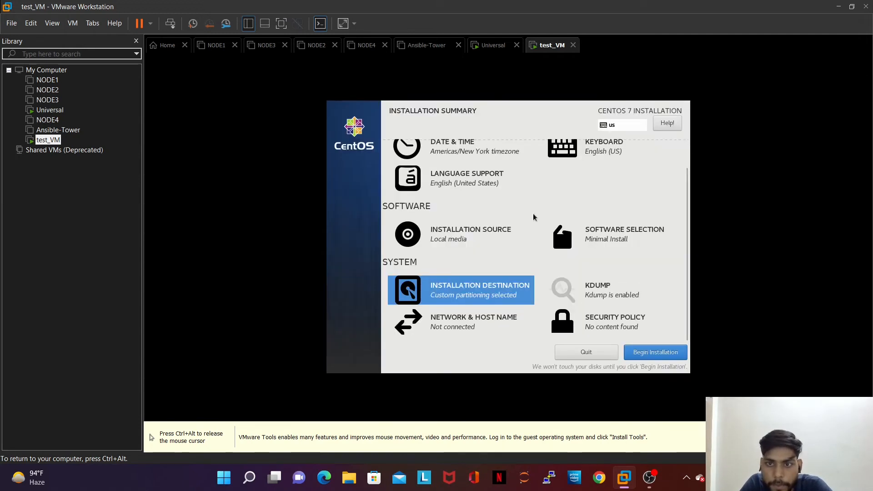
Step: In Software Selection, choose Server with GUI as the base environment and confirm
{"action": "left_click", "coordinate": [605, 233]}
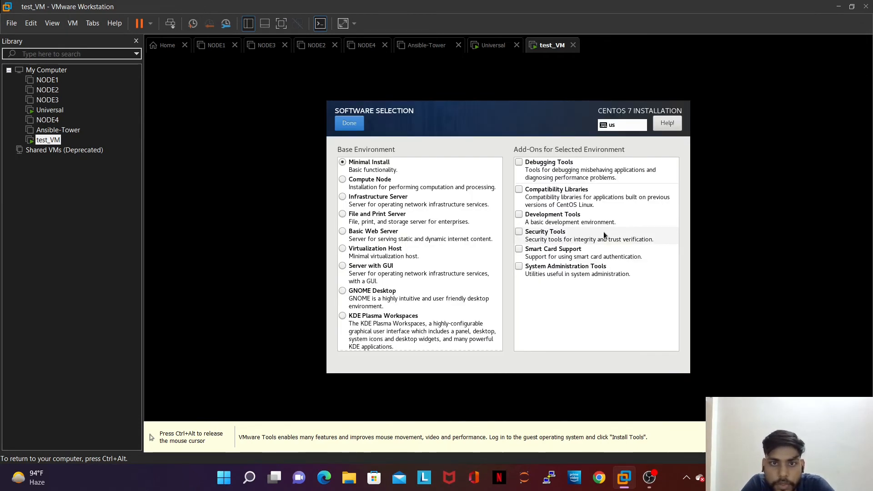
{"action": "key", "text": "ctrl+alt"}
{"action": "left_click", "coordinate": [535, 83]}
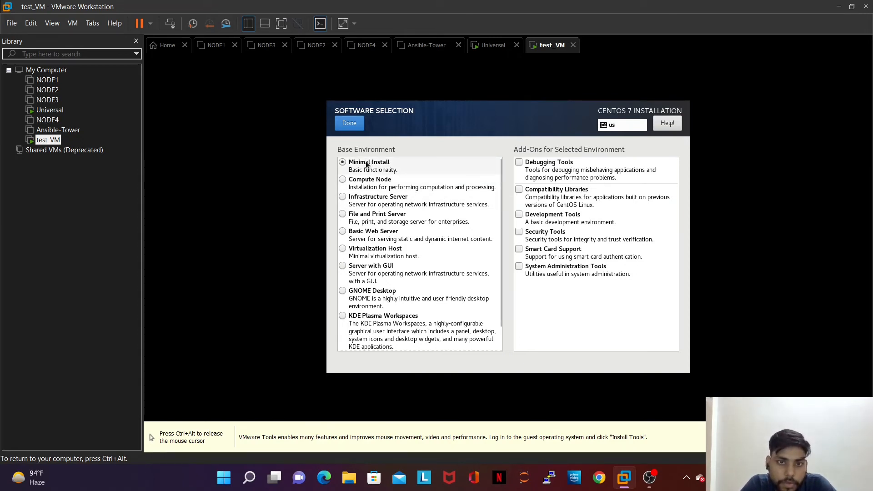
{"action": "left_click", "coordinate": [343, 267]}
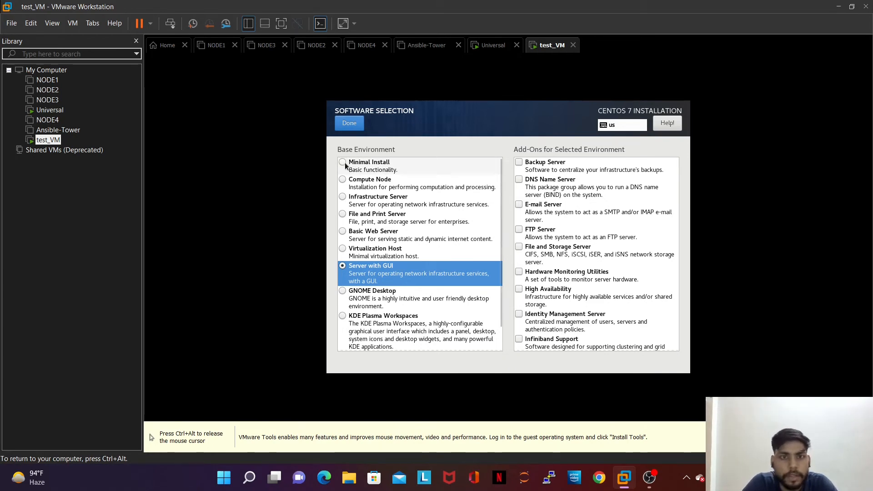
{"action": "left_click", "coordinate": [355, 127]}
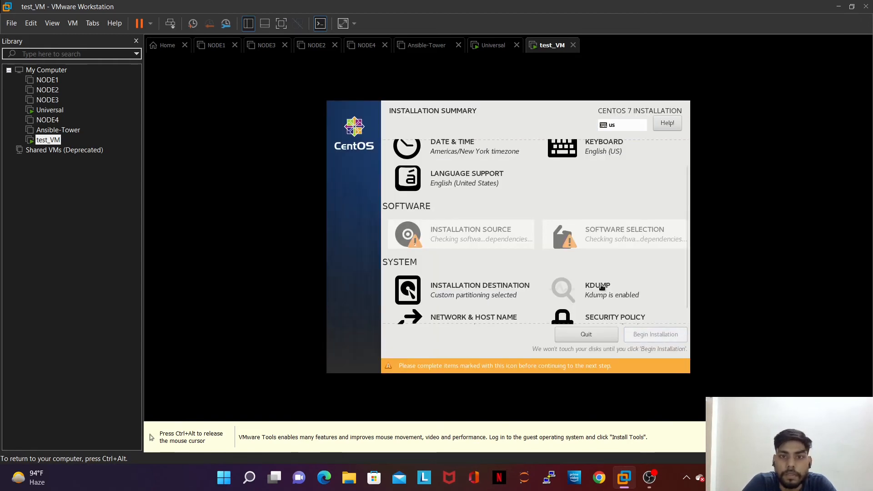
{"action": "scroll", "coordinate": [602, 287], "scroll_direction": "down", "scroll_amount": 1}
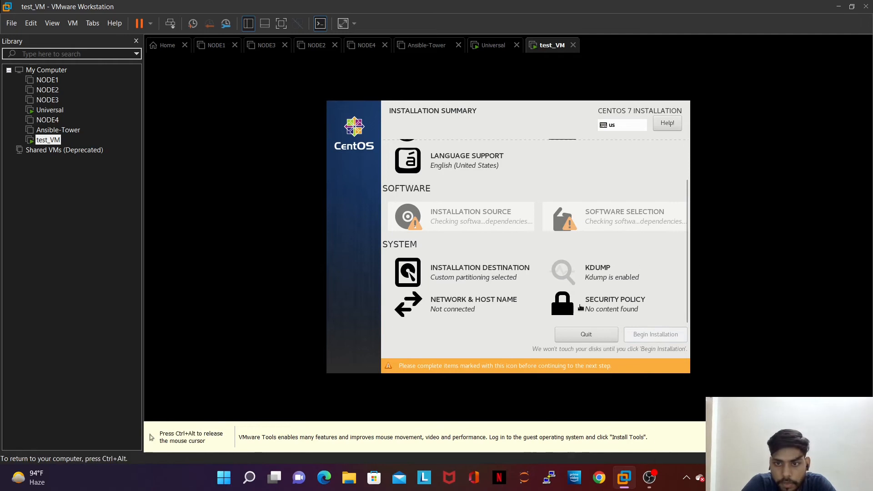
Step: Turn on the ens33 Ethernet connection and apply the host name testVM
{"action": "left_click", "coordinate": [474, 304]}
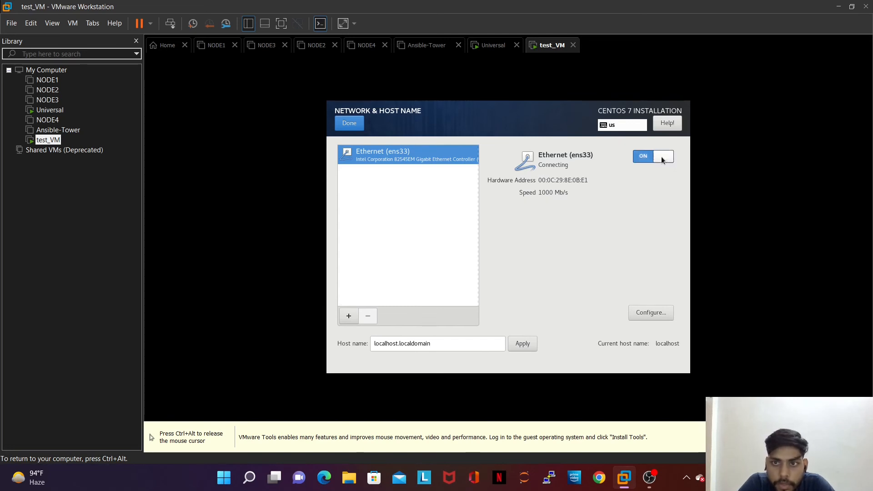
{"action": "left_click", "coordinate": [439, 344]}
{"action": "key", "text": "ctrl+a"}
{"action": "key", "text": "BackSpace"}
{"action": "type", "text": "test_"}
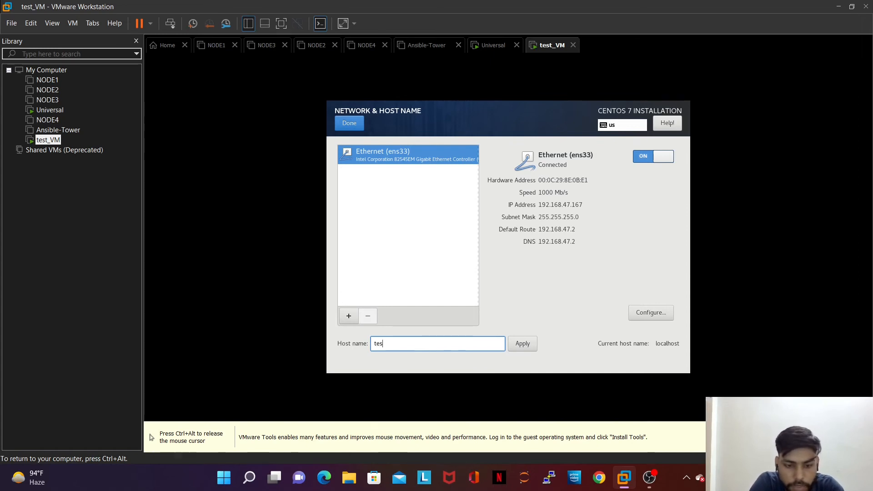
{"action": "key", "text": "BackSpace"}
{"action": "key", "text": "BackSpace"}
{"action": "type", "text": "t"}
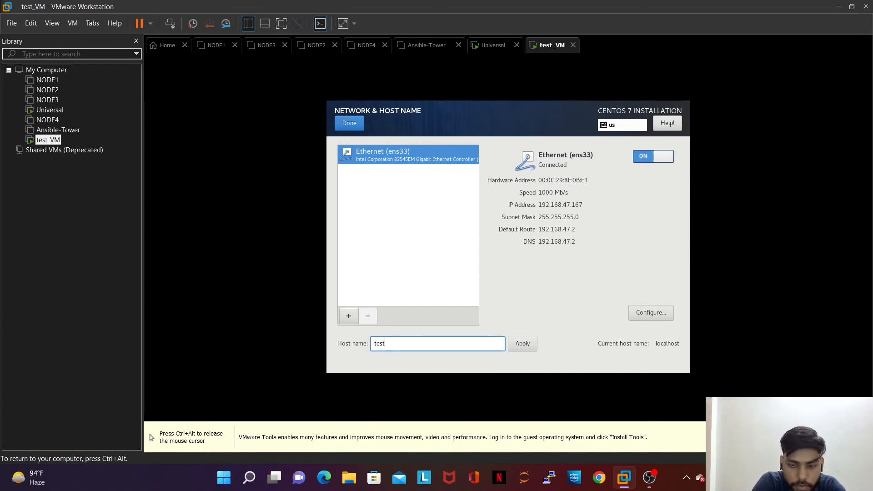
{"action": "type", "text": "VM"}
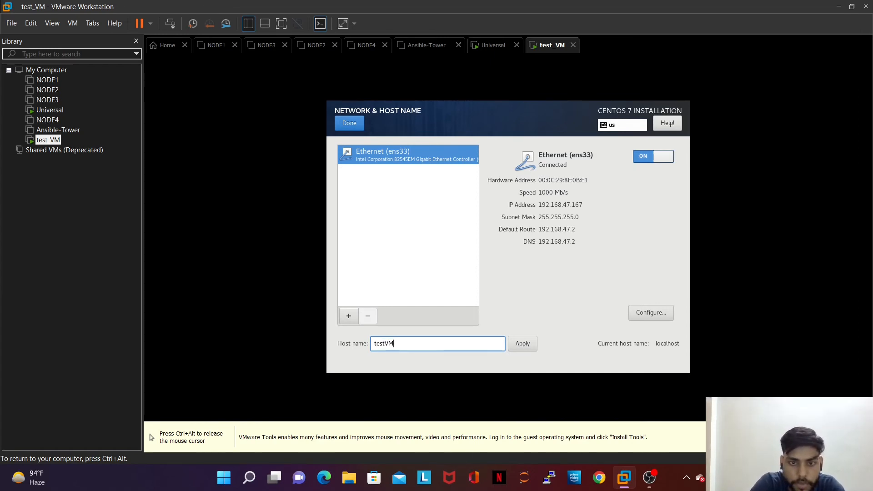
{"action": "left_click", "coordinate": [521, 344]}
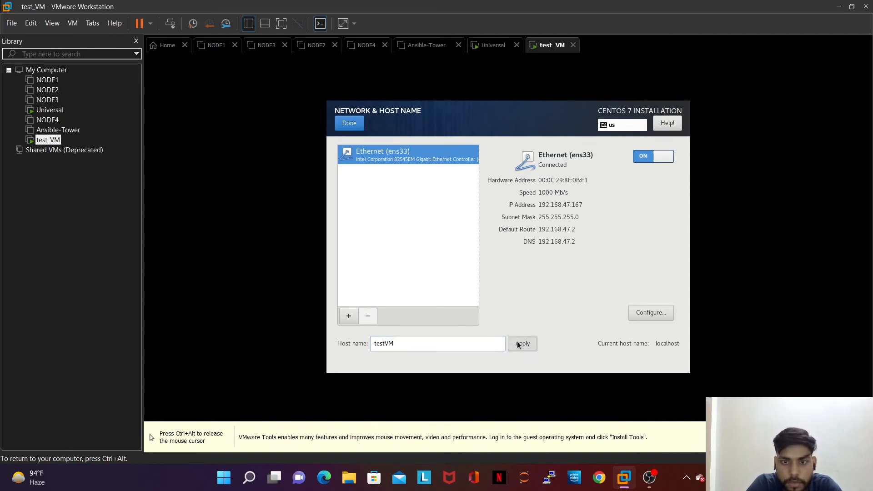
{"action": "left_click", "coordinate": [363, 129]}
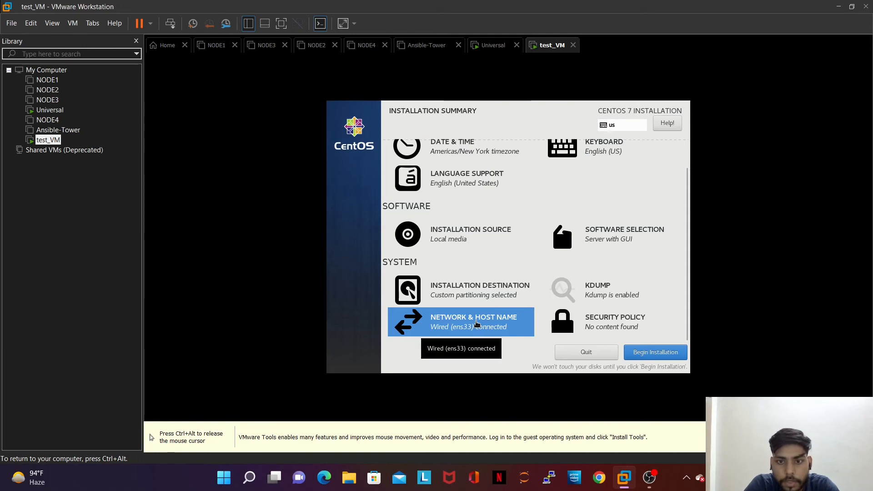
{"action": "scroll", "coordinate": [524, 171], "scroll_direction": "up", "scroll_amount": 2}
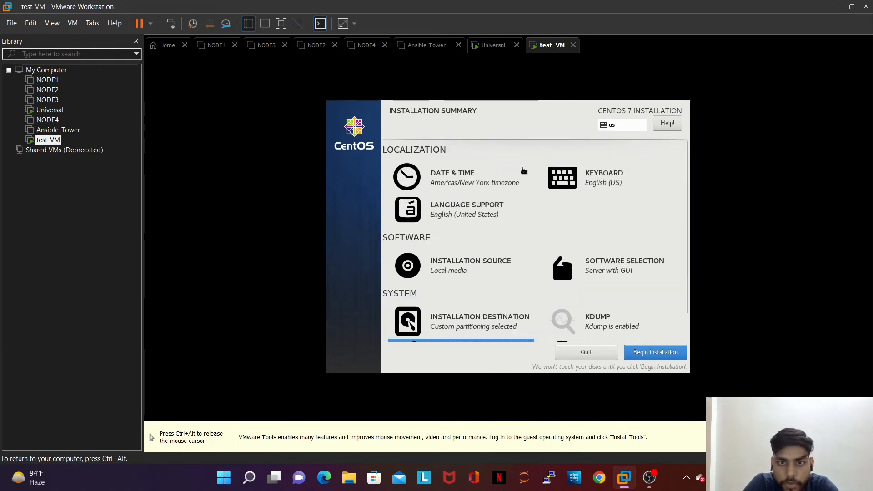
Step: Pick India on the Date & Time map to set the Asia/Kolkata time zone
{"action": "left_click", "coordinate": [475, 184]}
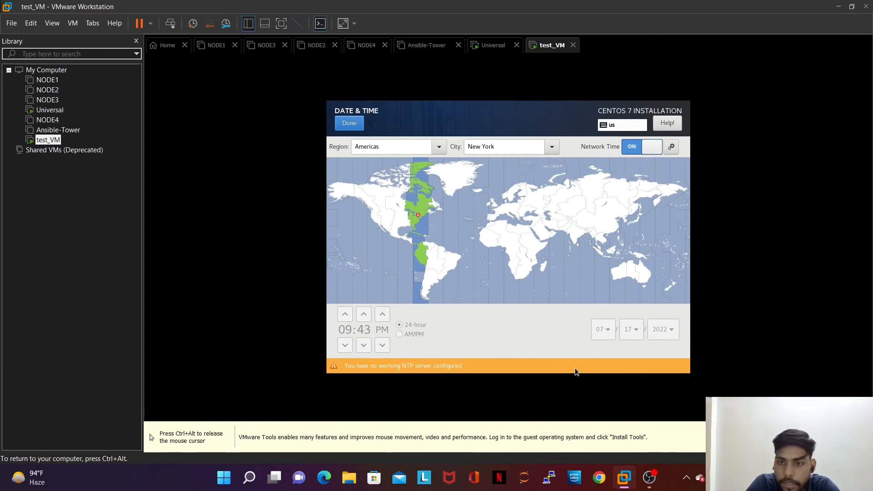
{"action": "left_click", "coordinate": [577, 239]}
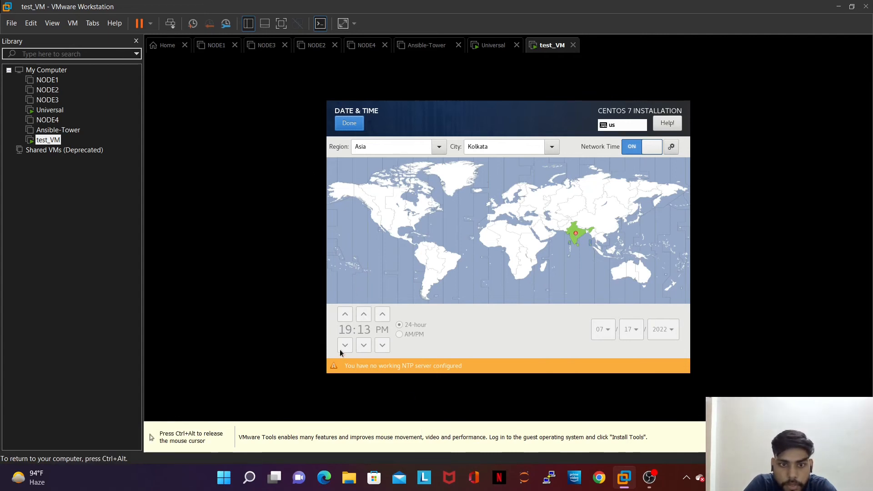
{"action": "left_click", "coordinate": [348, 123]}
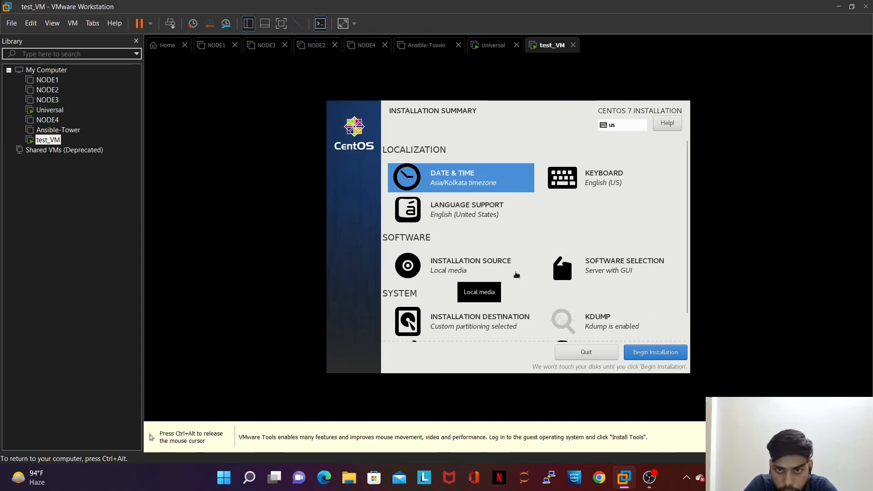
{"action": "scroll", "coordinate": [516, 275], "scroll_direction": "down", "scroll_amount": 1}
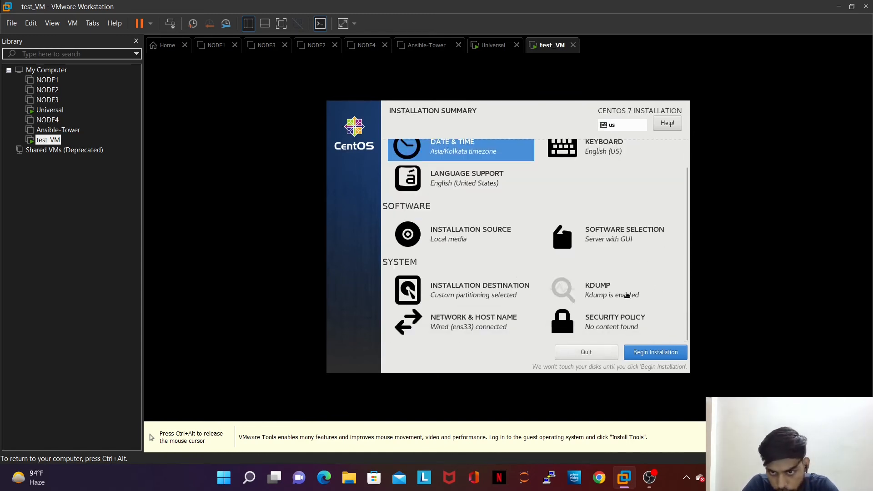
Step: Begin the installation and set the root password, accepting the short-password warning
{"action": "left_click", "coordinate": [648, 356]}
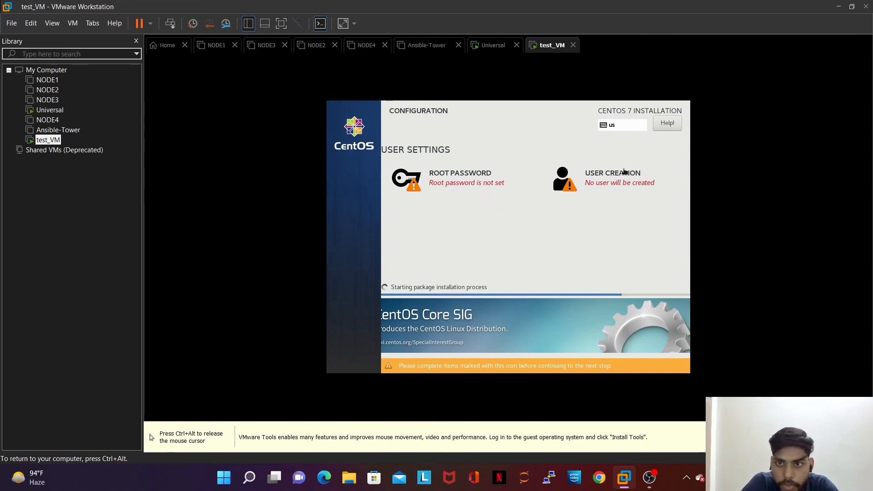
{"action": "left_click", "coordinate": [432, 186]}
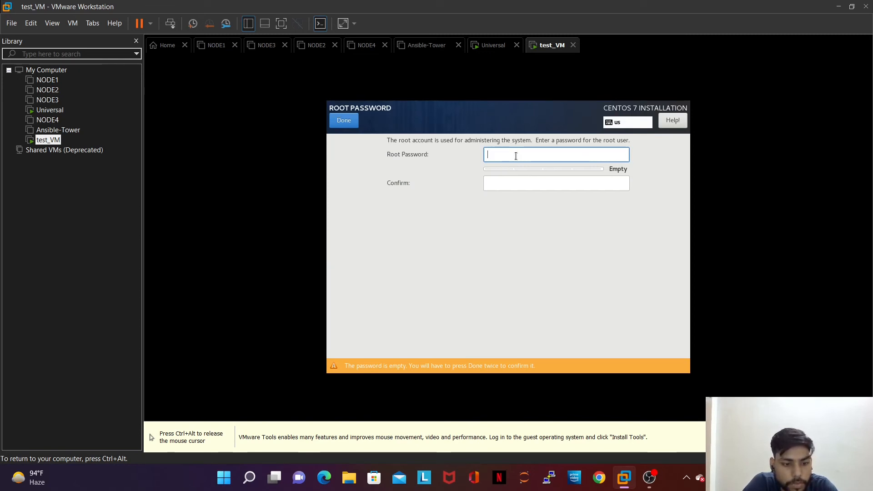
{"action": "type", "text": "re"}
{"action": "key", "text": "Tab"}
{"action": "type", "text": "root"}
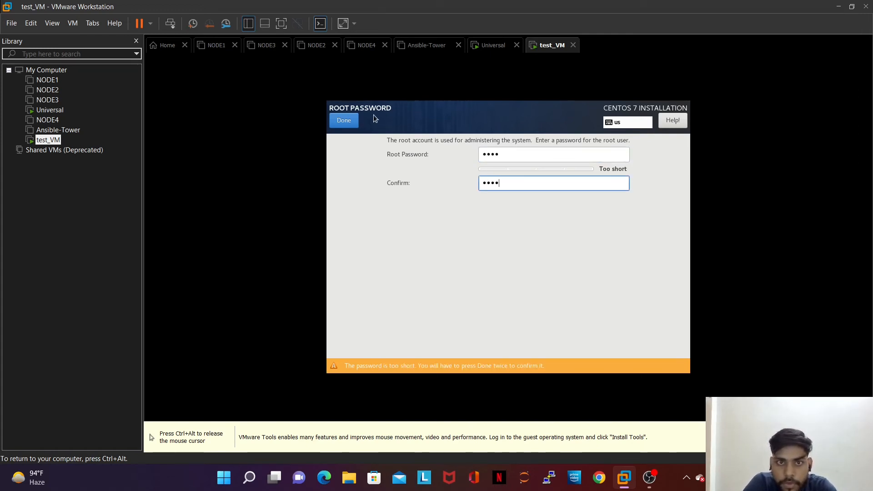
{"action": "left_click", "coordinate": [338, 121]}
{"action": "left_click", "coordinate": [337, 121]}
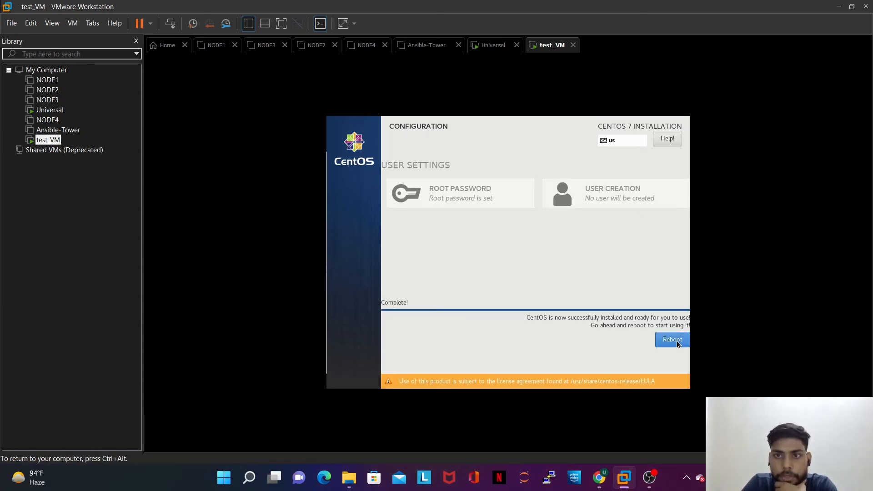
Step: Reboot the installed system and boot the default CentOS kernel from the GRUB menu
{"action": "left_click", "coordinate": [673, 340]}
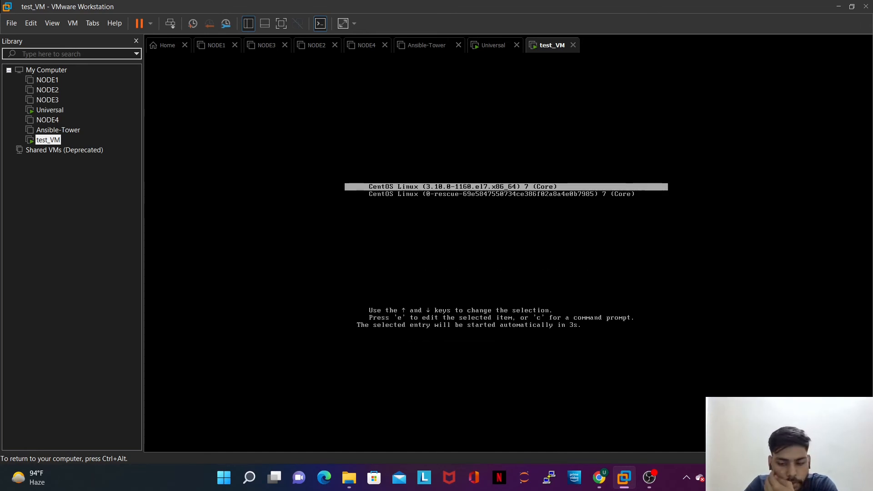
{"action": "key", "text": "Return"}
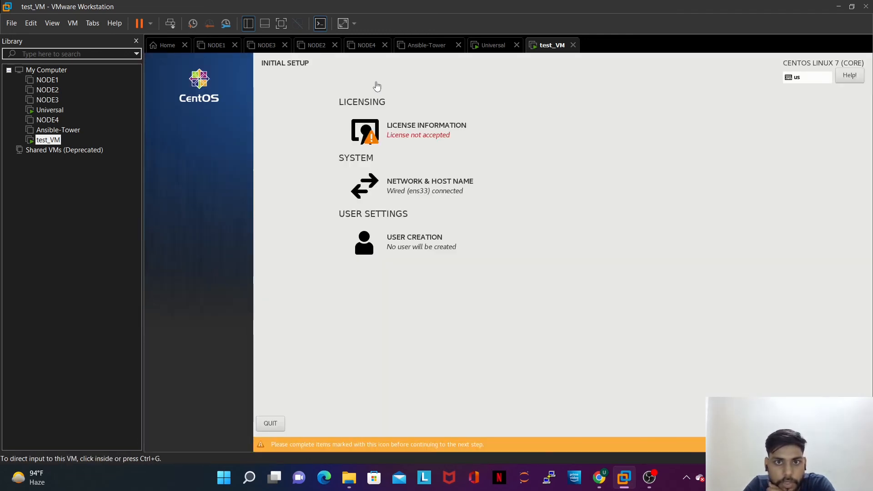
Step: Accept the CentOS license agreement and review Network & Host Name without changes
{"action": "left_click", "coordinate": [409, 138]}
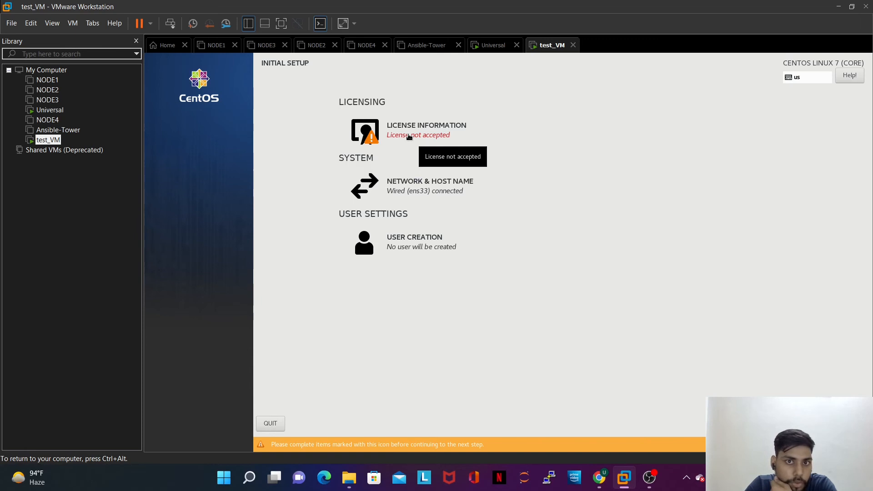
{"action": "left_click", "coordinate": [409, 138]}
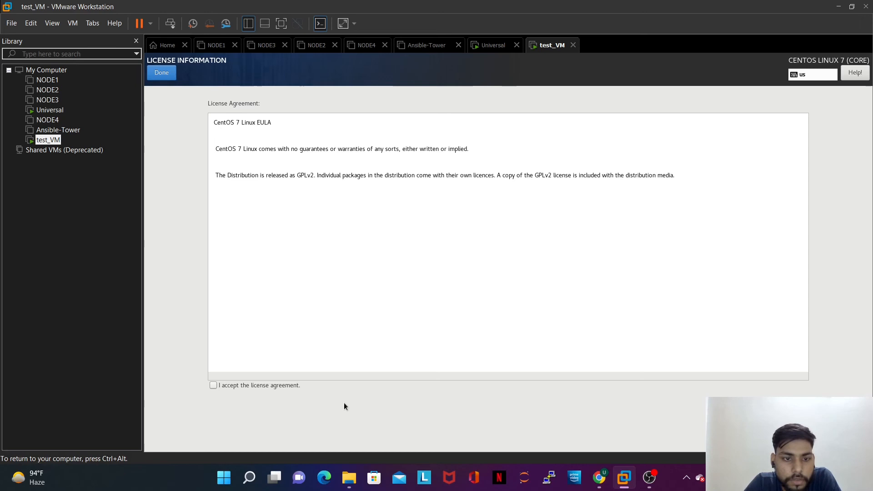
{"action": "left_click", "coordinate": [213, 385]}
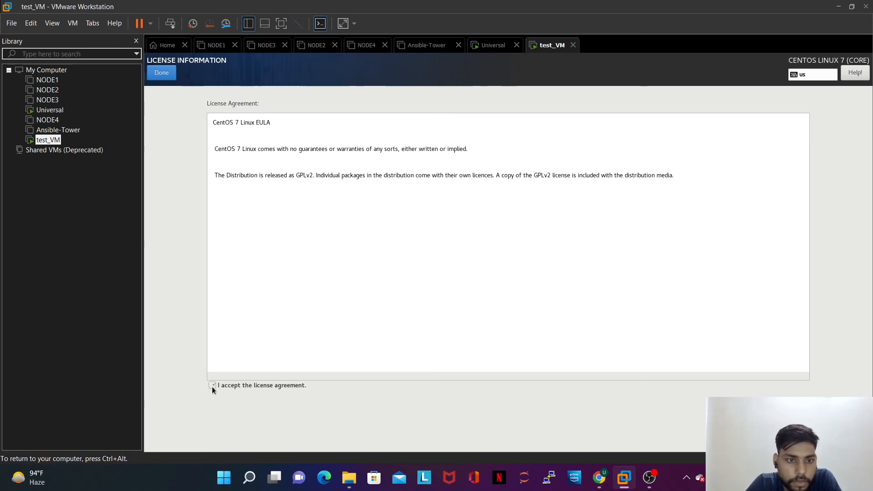
{"action": "left_click", "coordinate": [168, 69]}
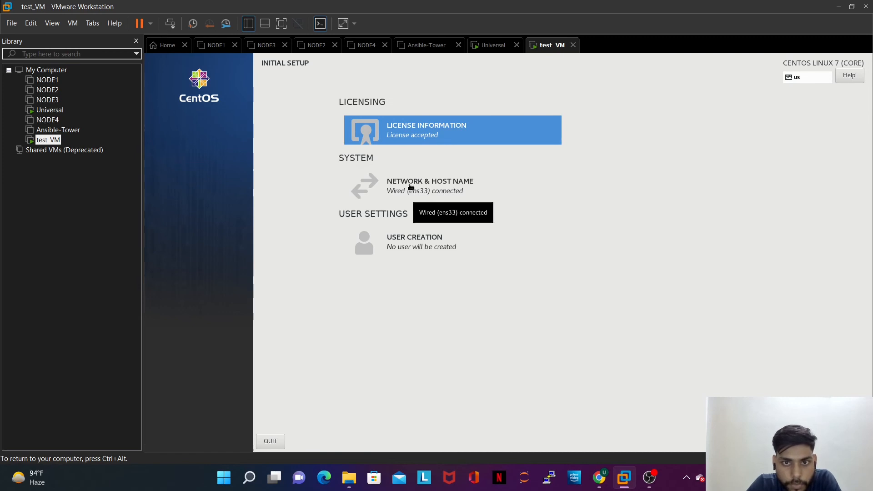
{"action": "left_click", "coordinate": [409, 184]}
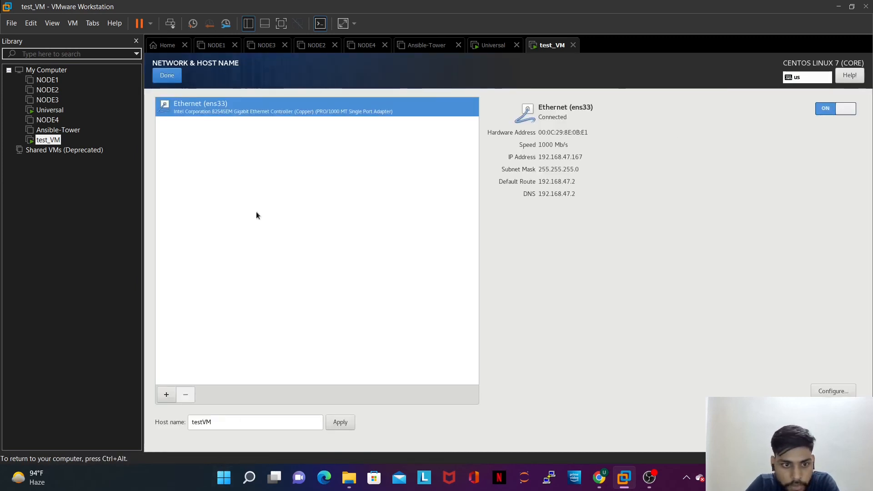
{"action": "left_click", "coordinate": [167, 75]}
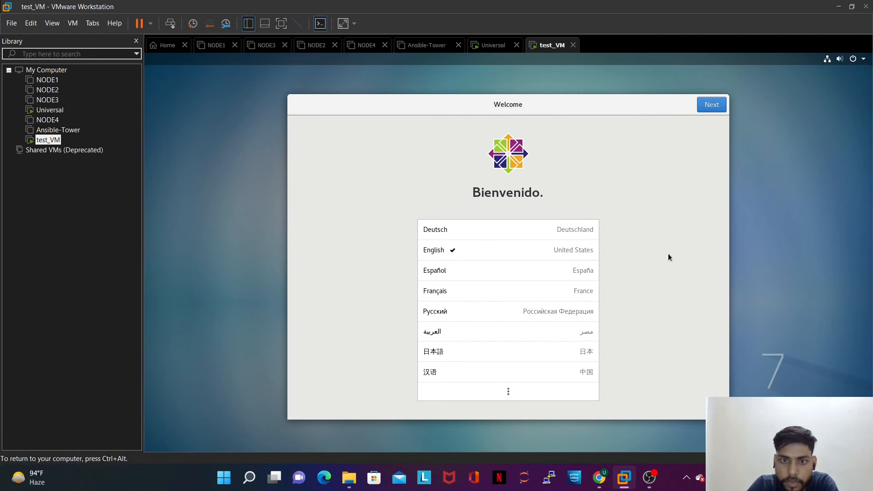
Step: Keep English, the English (US) layout, default privacy and Kolkata time zone; skip online accounts
{"action": "left_click", "coordinate": [708, 109]}
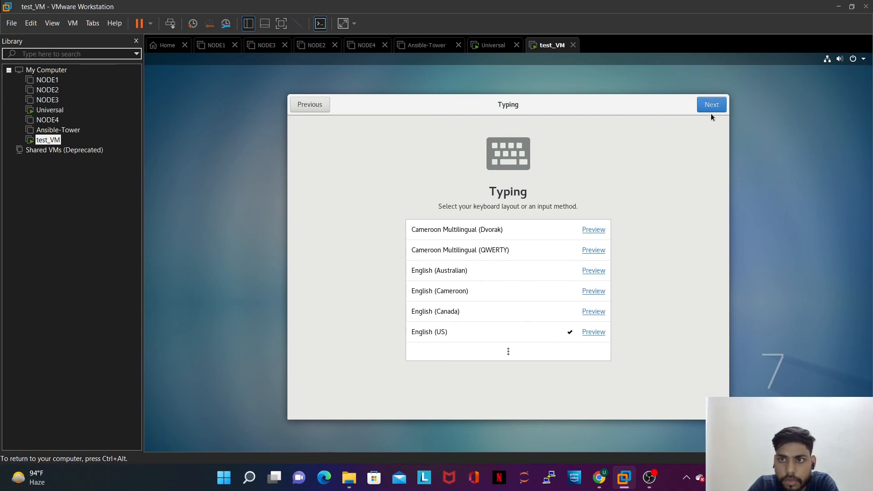
{"action": "left_click", "coordinate": [713, 111]}
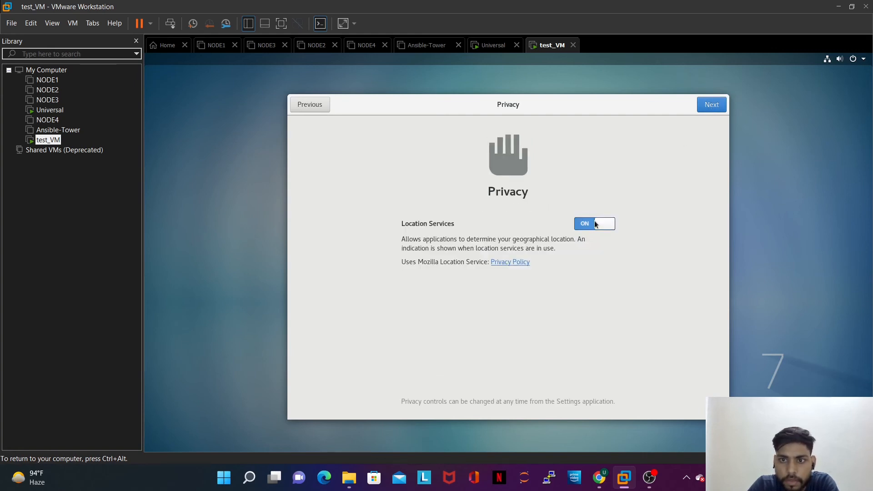
{"action": "left_click", "coordinate": [711, 105]}
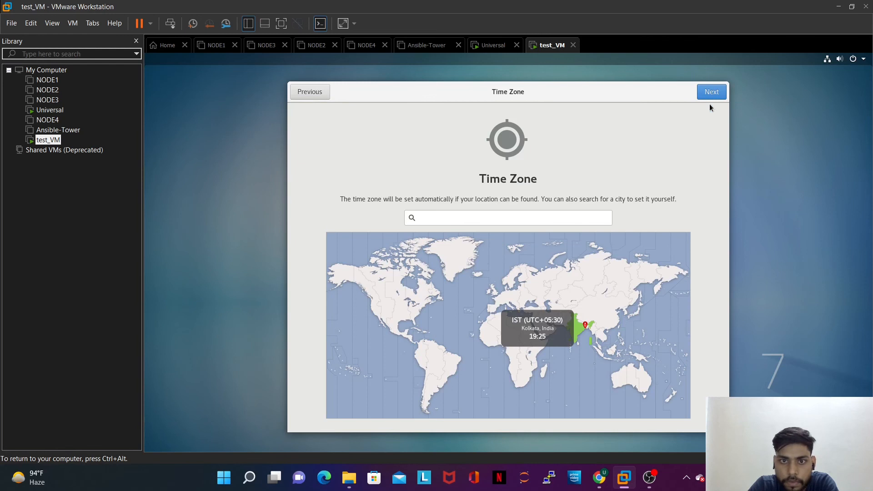
{"action": "left_click", "coordinate": [713, 96]}
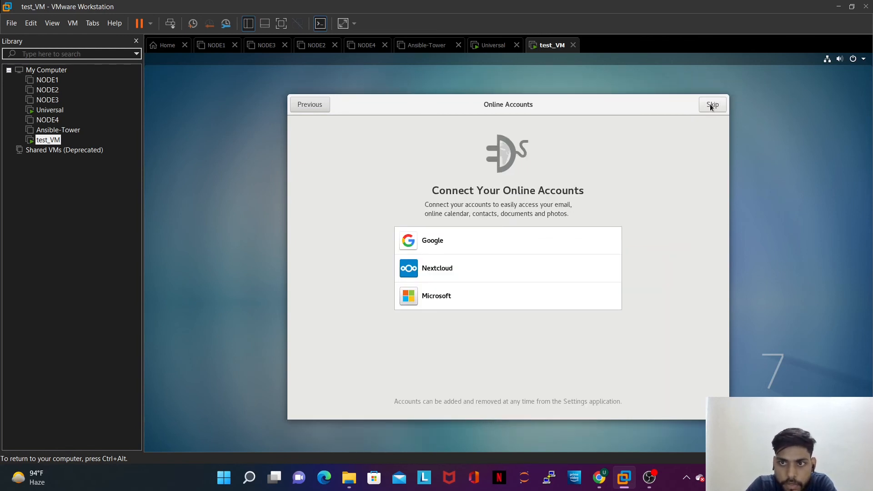
{"action": "left_click", "coordinate": [710, 105]}
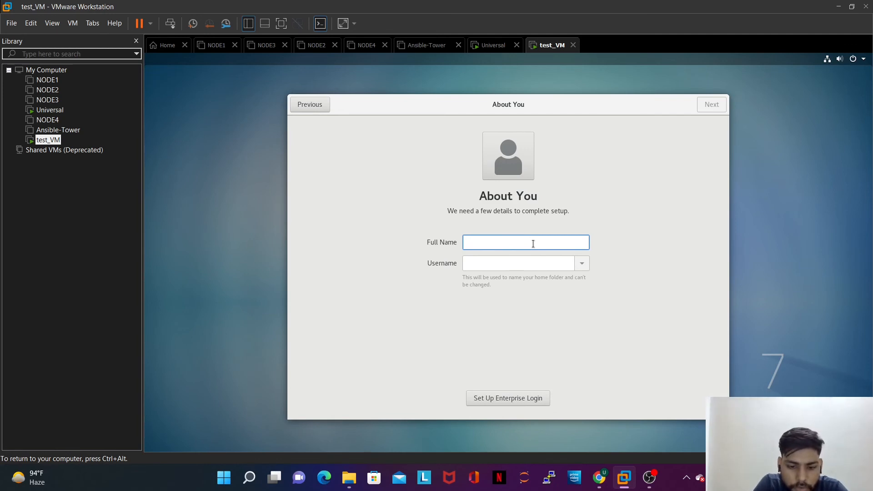
Step: Enter the new user's full name and continue to the password page
{"action": "type", "text": "TheCLOU"}
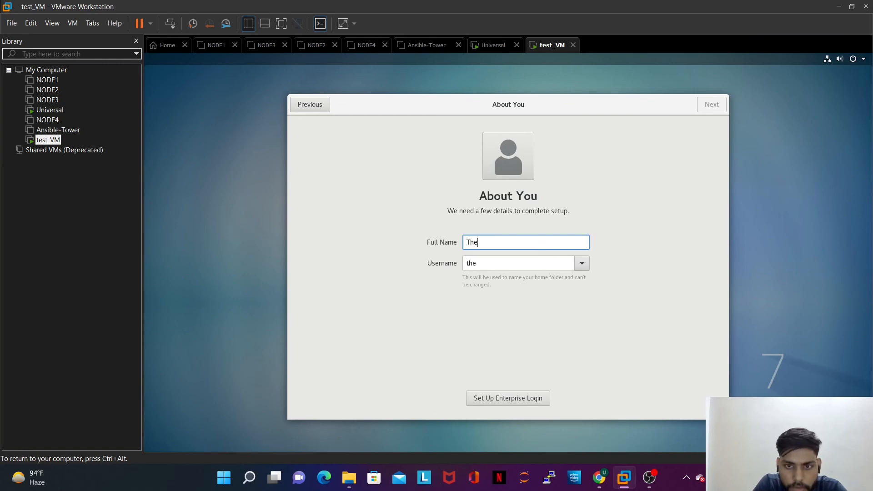
{"action": "key", "text": "BackSpace"}
{"action": "key", "text": "BackSpace"}
{"action": "key", "text": "BackSpace"}
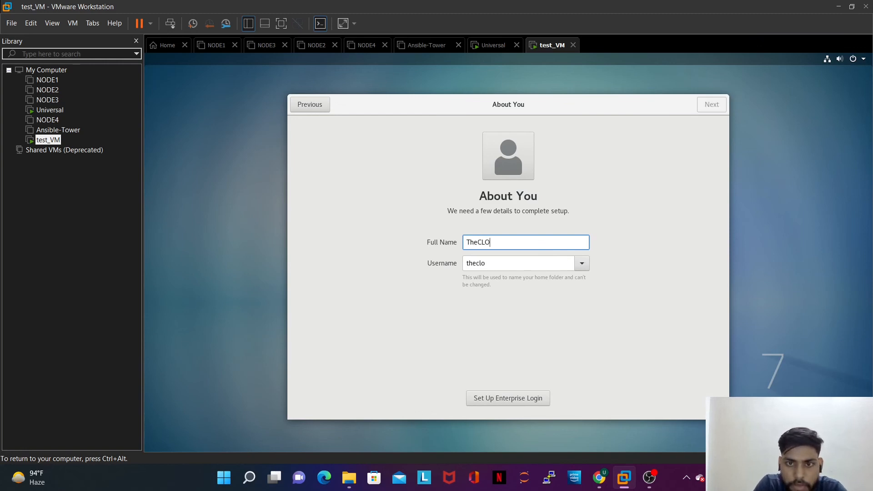
{"action": "type", "text": "loudyMind"}
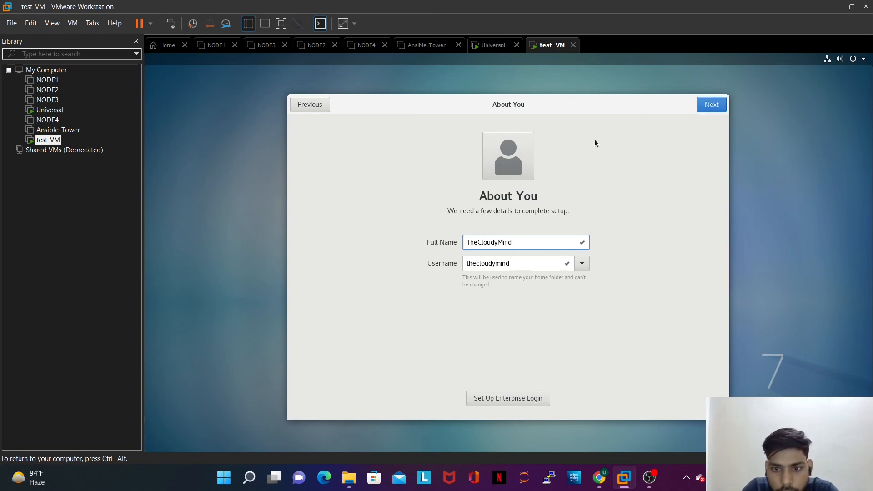
{"action": "left_click", "coordinate": [707, 108]}
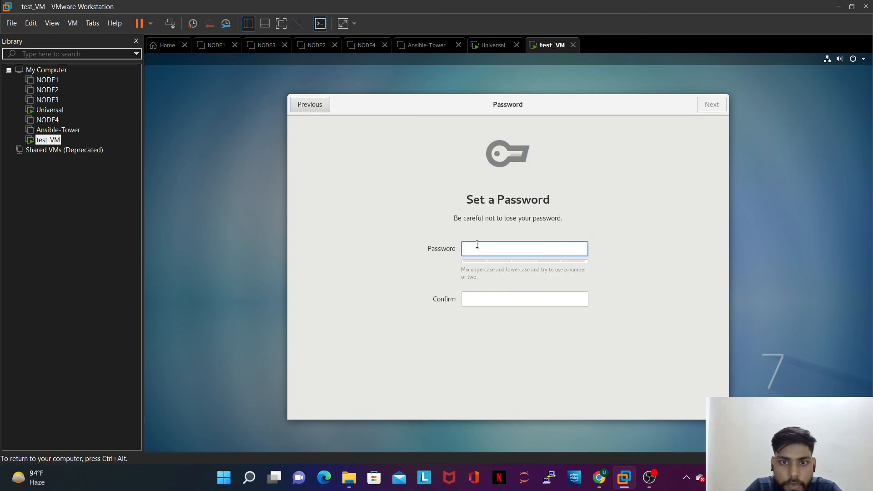
Step: Try a user password and confirmation, then clear the too-short password
{"action": "type", "text": "****"}
{"action": "key", "text": "Tab"}
{"action": "type", "text": "****"}
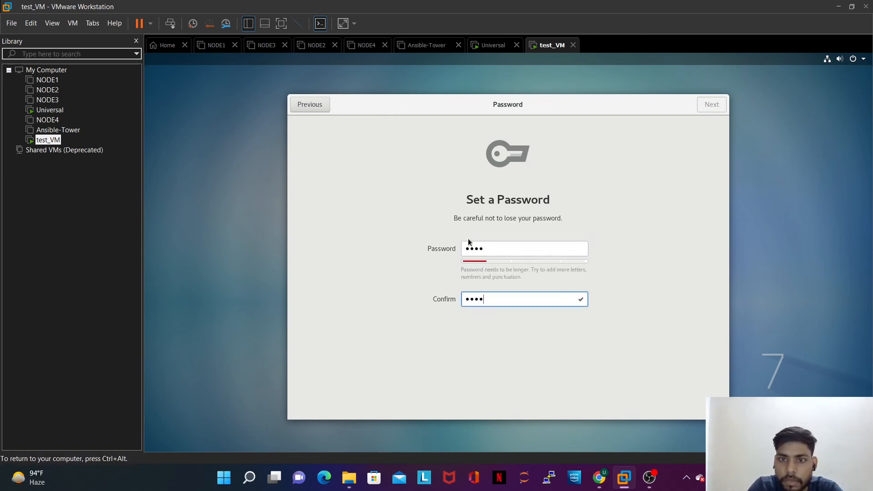
{"action": "left_click", "coordinate": [487, 249]}
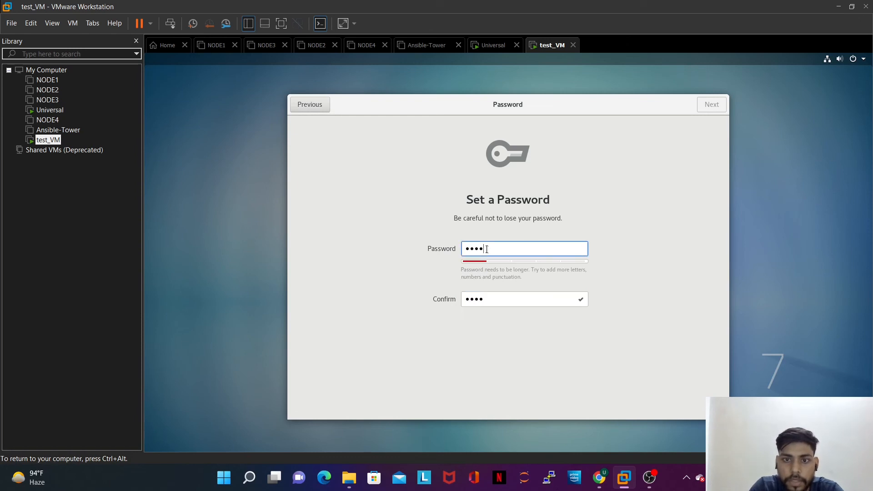
{"action": "key", "text": "BackSpace"}
{"action": "key", "text": "BackSpace"}
{"action": "key", "text": "BackSpace"}
{"action": "key", "text": "BackSpace"}
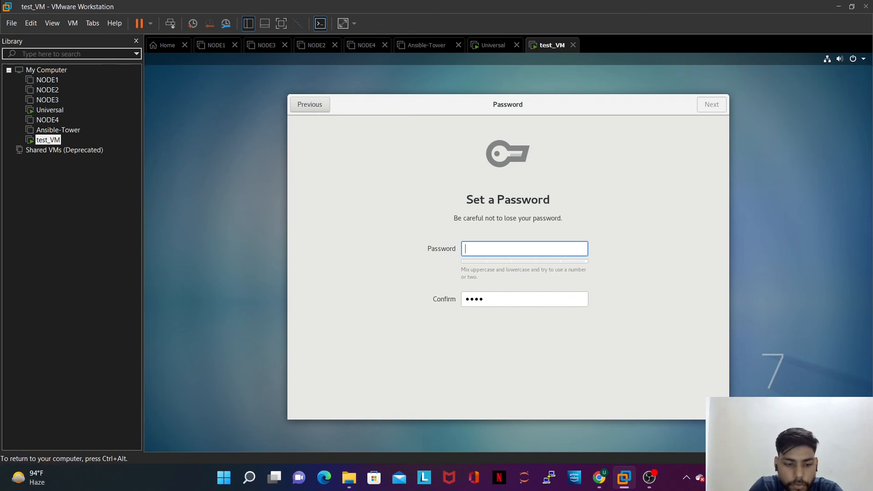
{"action": "type", "text": "redh"}
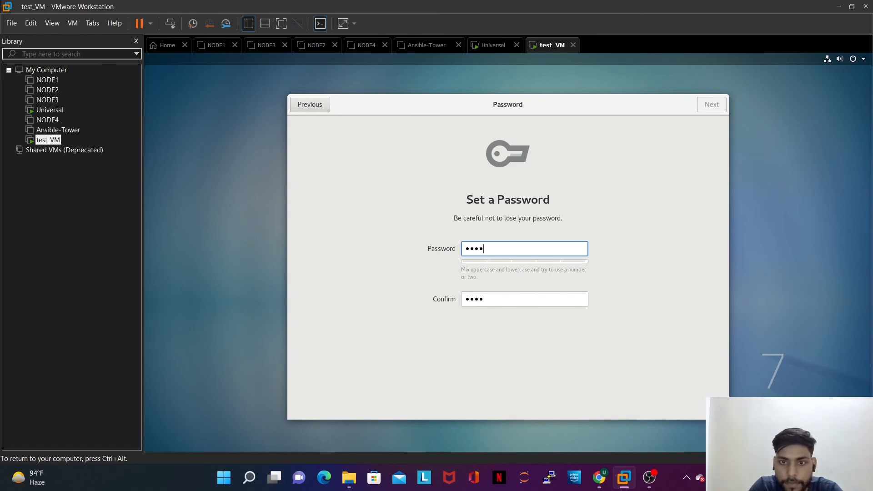
{"action": "type", "text": "at123"}
{"action": "key", "text": "Tab"}
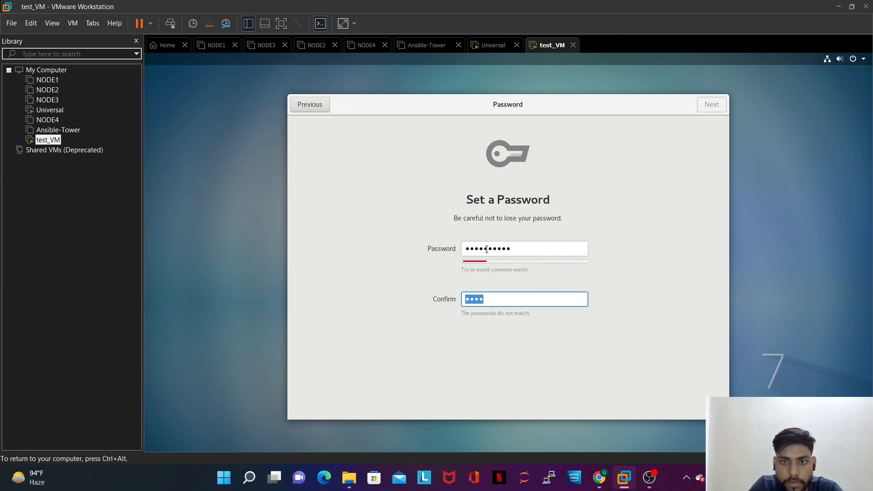
{"action": "key", "text": "shift+Tab"}
{"action": "key", "text": "End"}
{"action": "key", "text": "BackSpace"}
{"action": "key", "text": "BackSpace"}
{"action": "key", "text": "BackSpace"}
{"action": "key", "text": "BackSpace"}
{"action": "key", "text": "BackSpace"}
{"action": "key", "text": "BackSpace"}
{"action": "key", "text": "BackSpace"}
{"action": "key", "text": "BackSpace"}
{"action": "key", "text": "BackSpace"}
{"action": "key", "text": "BackSpace"}
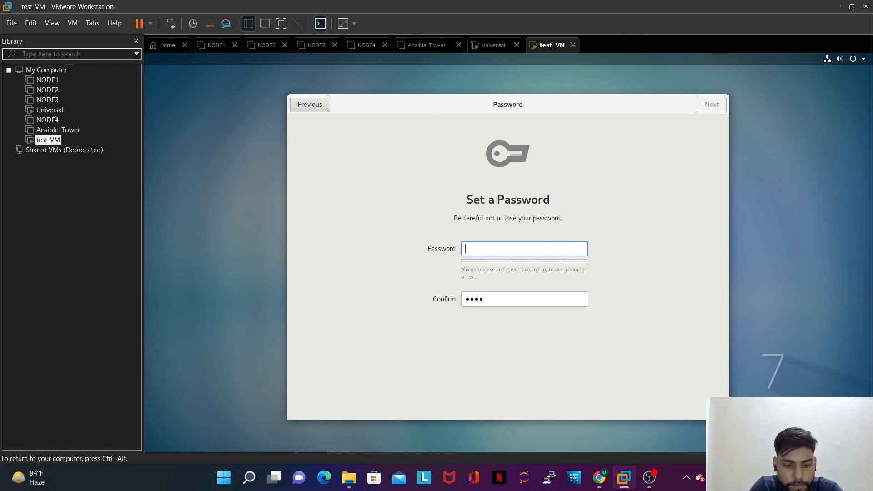
Step: Re-enter the user password and its confirmation, then continue to the Ready to Go page
{"action": "type", "text": "*****"}
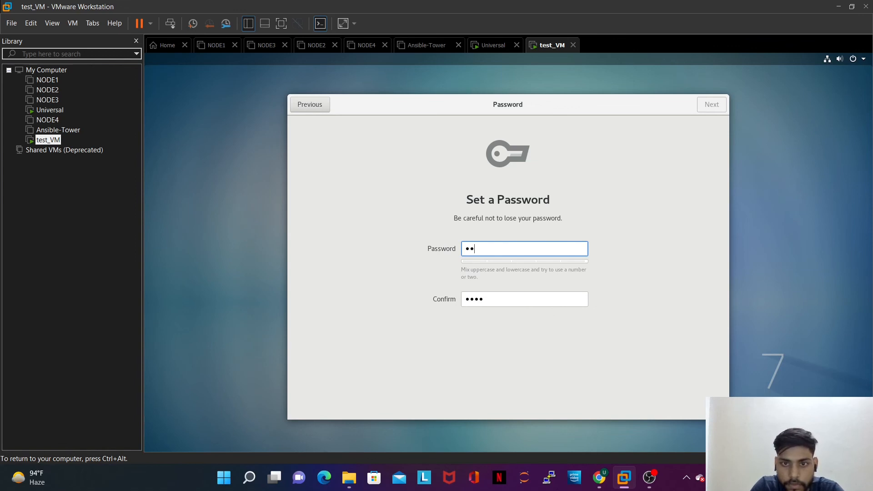
{"action": "type", "text": "*****"}
{"action": "key", "text": "Tab"}
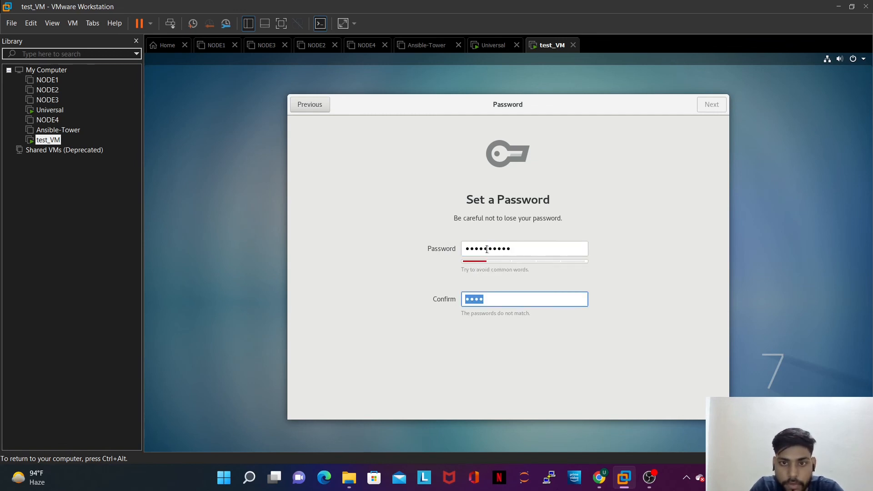
{"action": "key", "text": "shift+Tab"}
{"action": "key", "text": "Tab"}
{"action": "key", "text": "BackSpace"}
{"action": "key", "text": "shift+Tab"}
{"action": "key", "text": "BackSpace"}
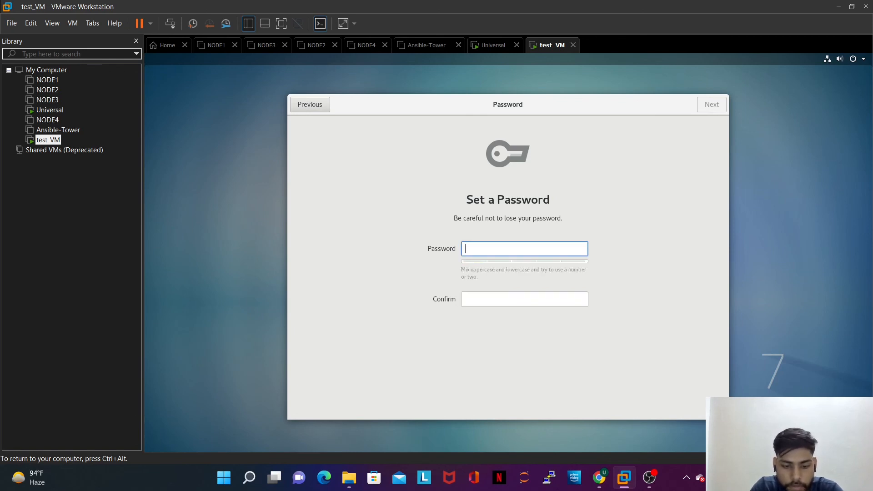
{"action": "type", "text": "redhat@1234"}
{"action": "key", "text": "Tab"}
{"action": "type", "text": "redhat@1234"}
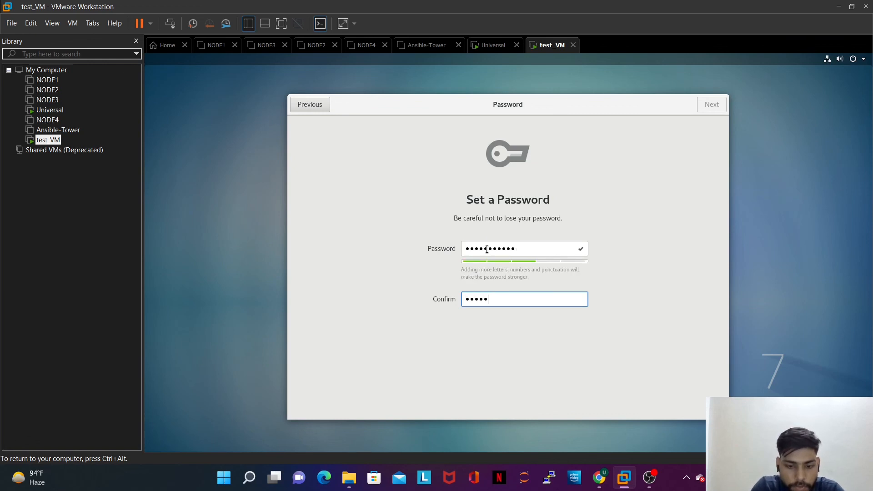
{"action": "type", "text": "4"}
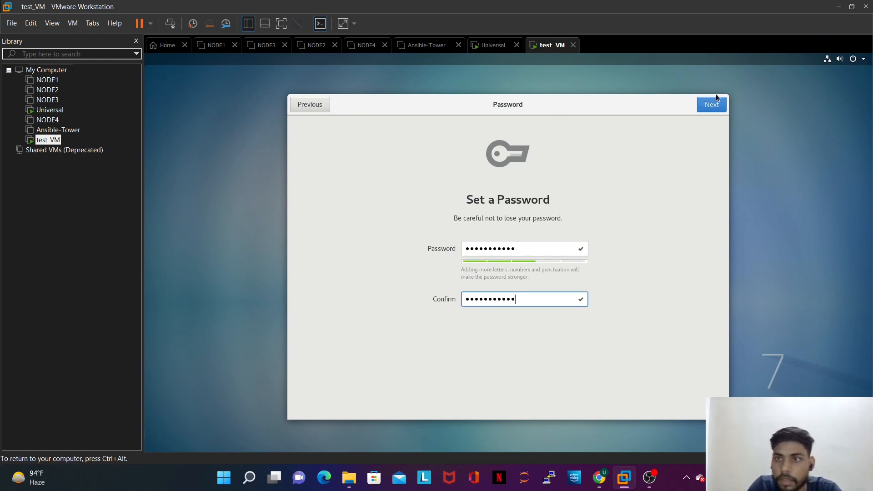
{"action": "left_click", "coordinate": [705, 103]}
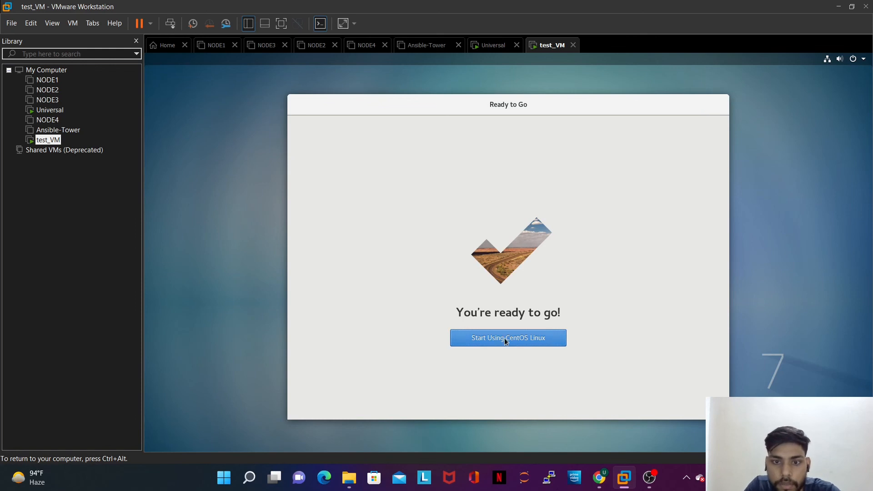
Step: Start using CentOS Linux and close the GNOME Getting Started help window
{"action": "left_click", "coordinate": [503, 342]}
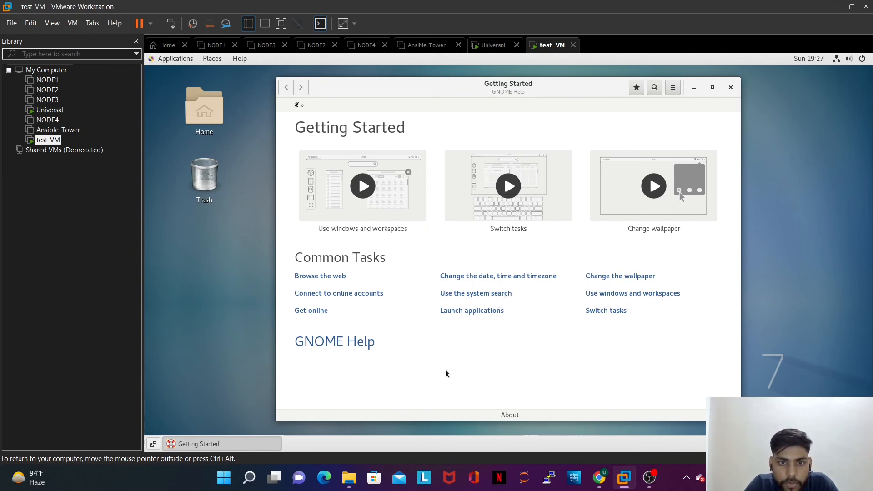
{"action": "left_click", "coordinate": [731, 87]}
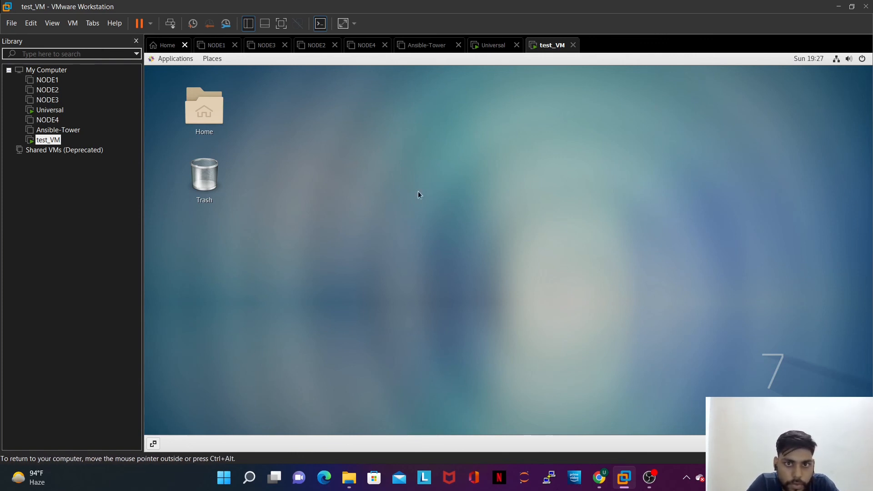
Step: Switch to the NODE1 tab and power on the virtual machine
{"action": "left_click", "coordinate": [217, 45]}
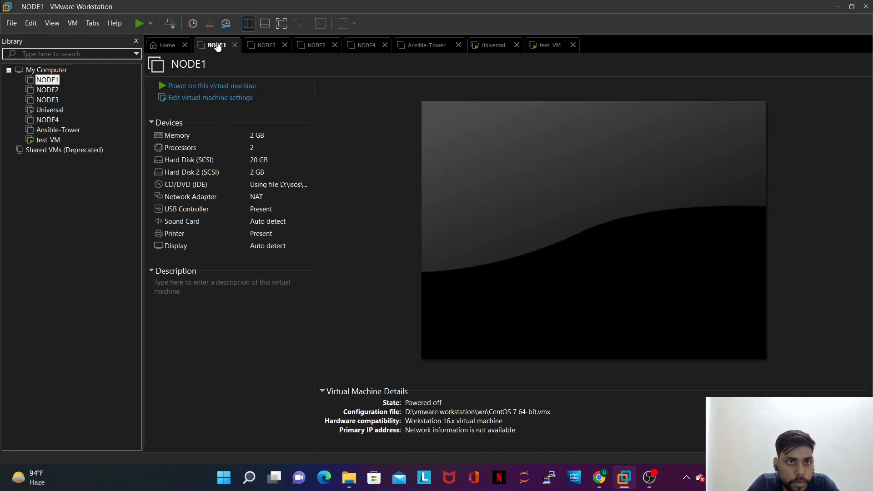
{"action": "left_click", "coordinate": [207, 85]}
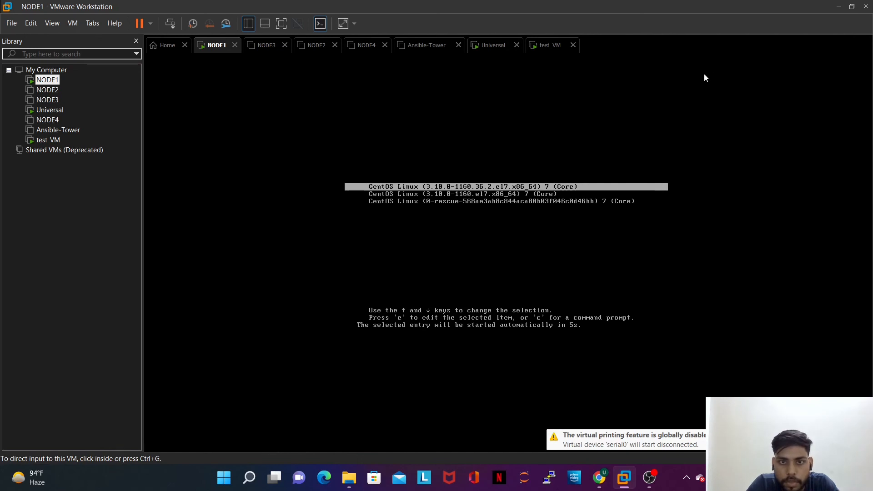
{"action": "left_click", "coordinate": [534, 178]}
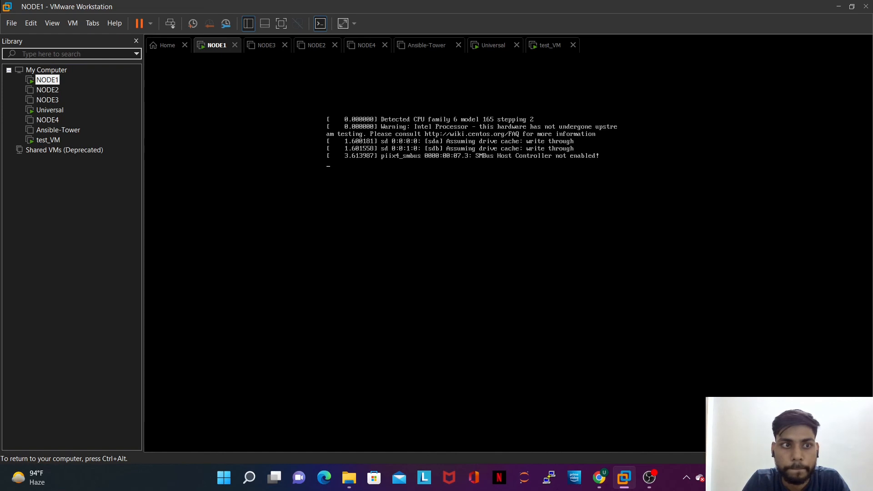
Step: Release input from the VM and minimize the screen recorder to return to VMware
{"action": "key", "text": "ctrl+alt"}
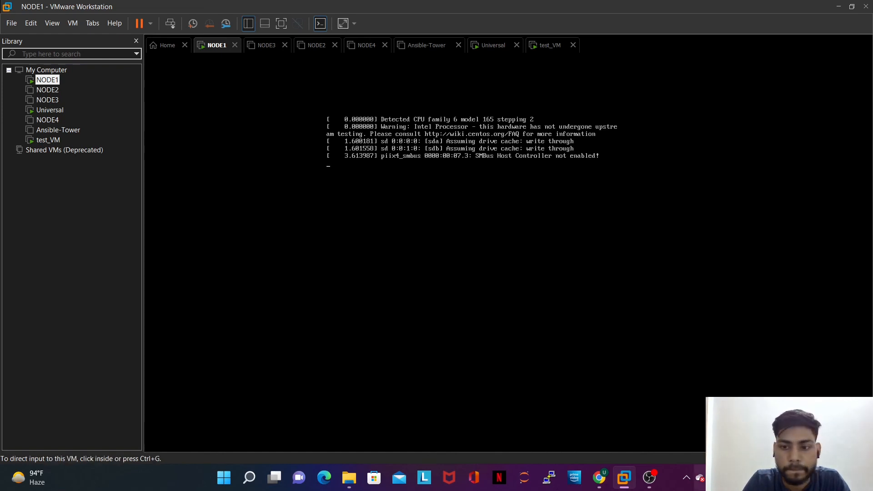
{"action": "left_click", "coordinate": [650, 477]}
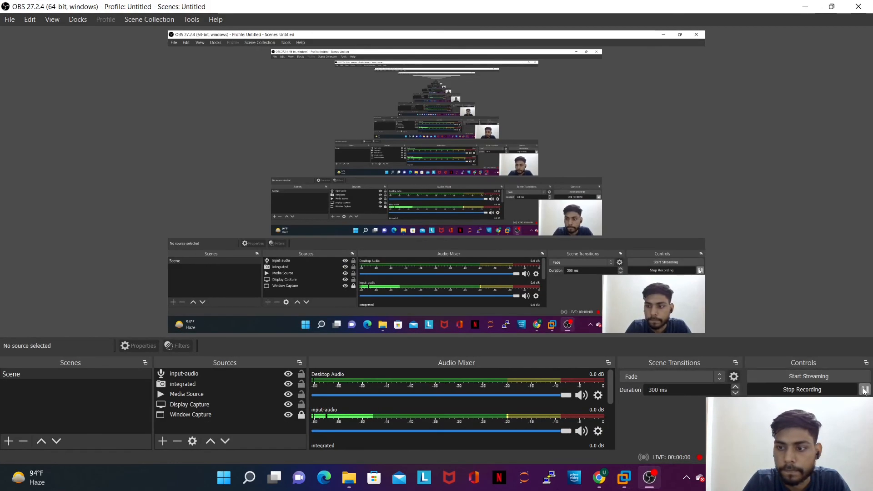
{"action": "left_click", "coordinate": [805, 6]}
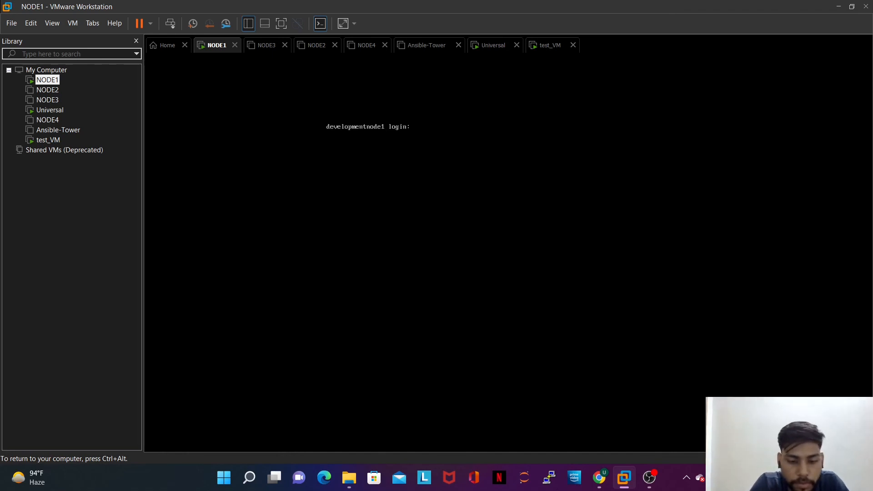
Step: Log in to the NODE1 console as root, retrying after the first failed attempt, until a shell prompt appears
{"action": "type", "text": "root"}
{"action": "key", "text": "Return"}
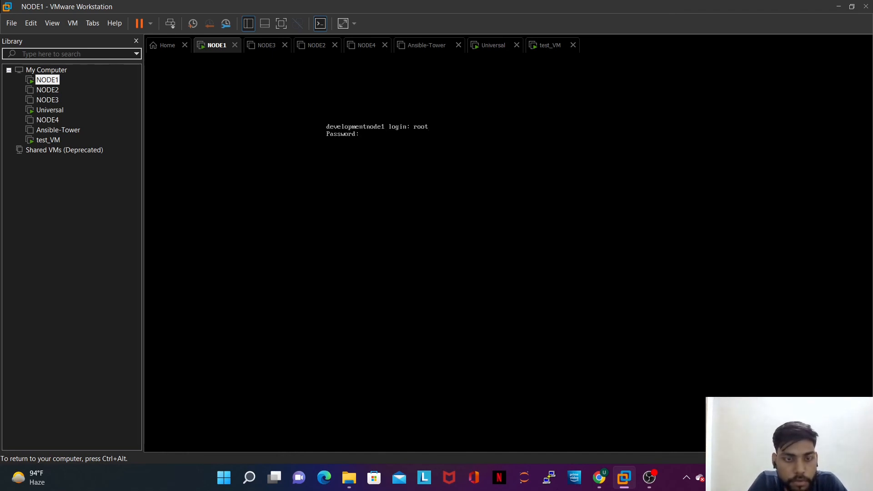
{"action": "key", "text": "Return"}
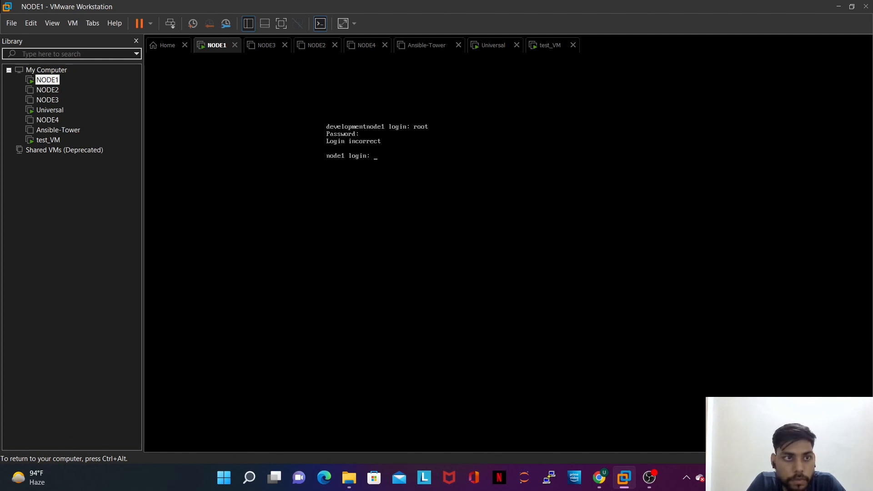
{"action": "type", "text": "root"}
{"action": "key", "text": "Return"}
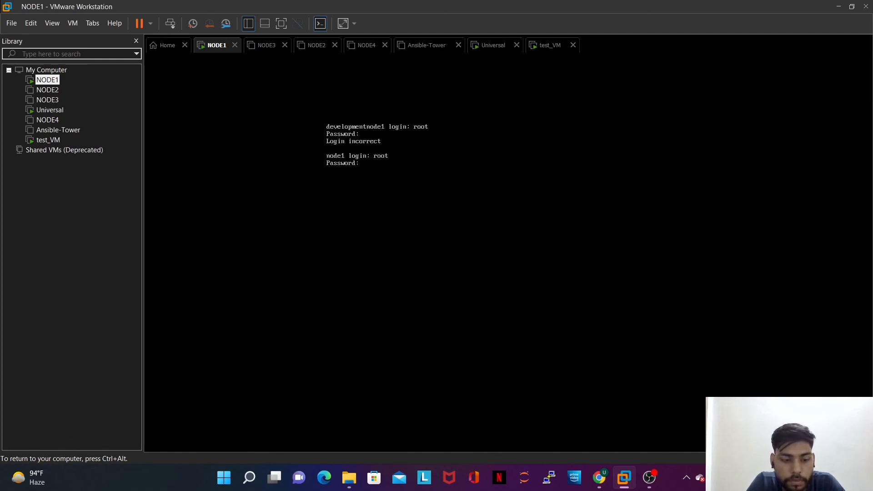
{"action": "key", "text": "Return"}
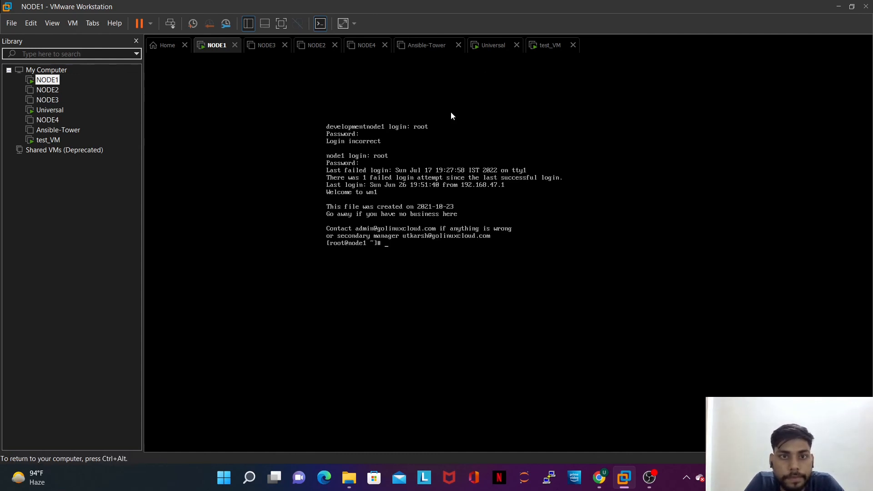
{"action": "key", "text": "Return"}
{"action": "key", "text": "Return"}
{"action": "key", "text": "Return"}
{"action": "key", "text": "Return"}
{"action": "key", "text": "Return"}
{"action": "key", "text": "Return"}
{"action": "key", "text": "Return"}
{"action": "key", "text": "Return"}
{"action": "key", "text": "Return"}
{"action": "key", "text": "Return"}
{"action": "key", "text": "Return"}
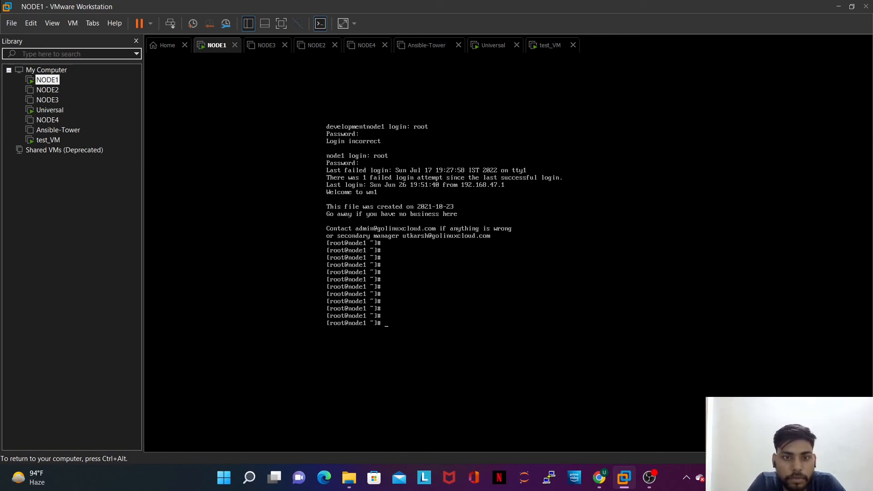
{"action": "key", "text": "Return"}
{"action": "key", "text": "Return"}
{"action": "key", "text": "Return"}
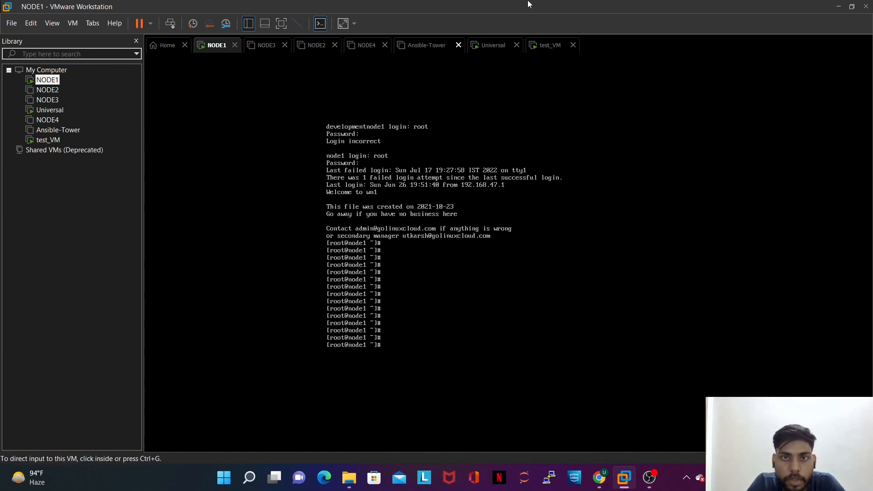
Step: Release input from the NODE1 console and switch to the test_VM tab's GNOME desktop
{"action": "key", "text": "ctrl+alt"}
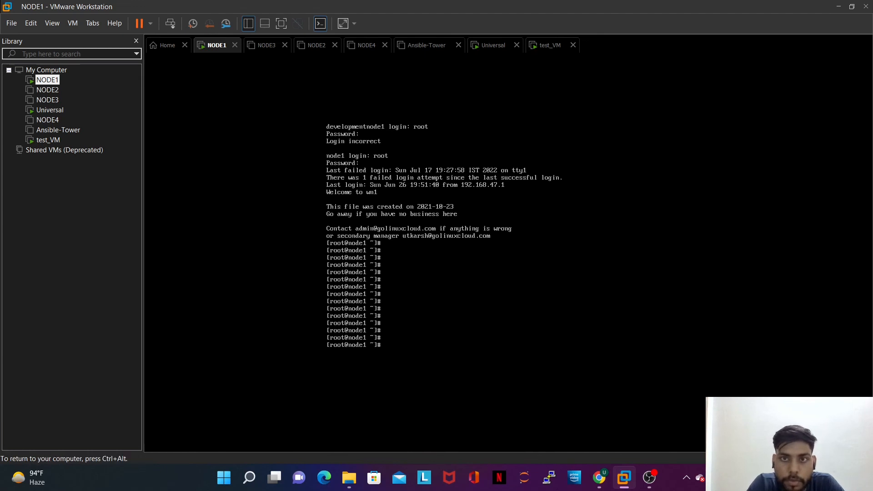
{"action": "left_click", "coordinate": [738, 50]}
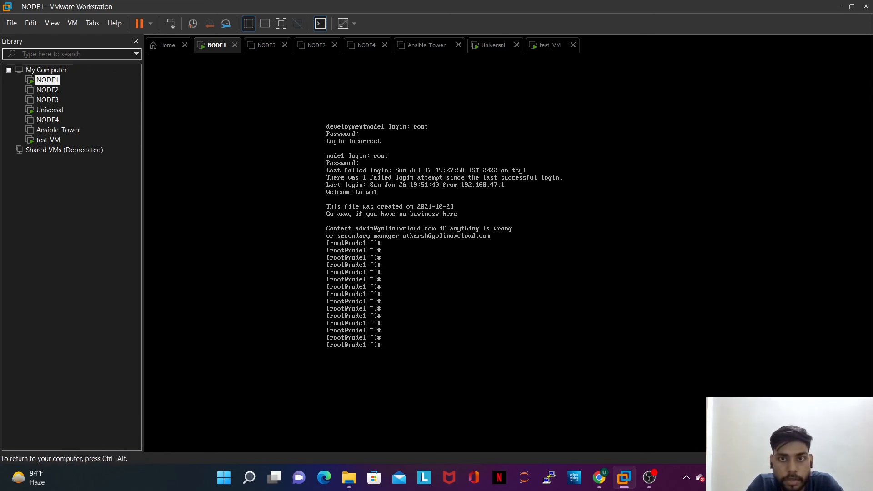
{"action": "key", "text": "ctrl+alt"}
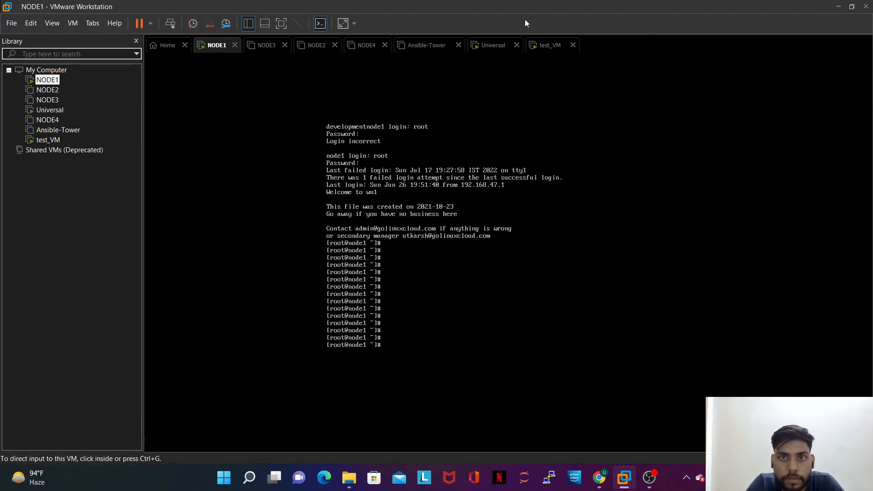
{"action": "left_click", "coordinate": [546, 47]}
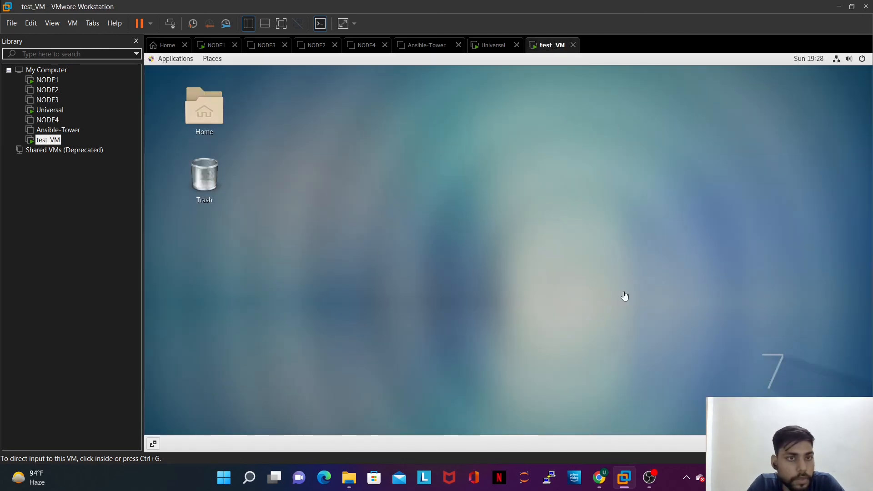
{"action": "left_click", "coordinate": [554, 251]}
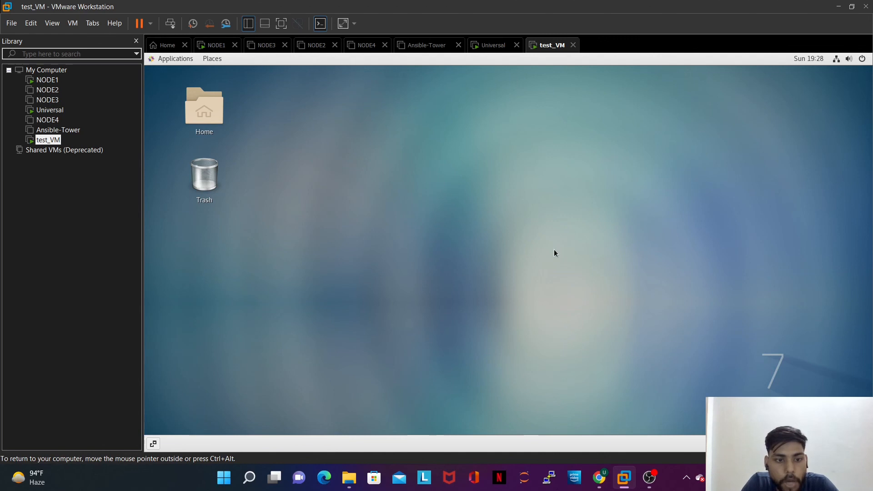